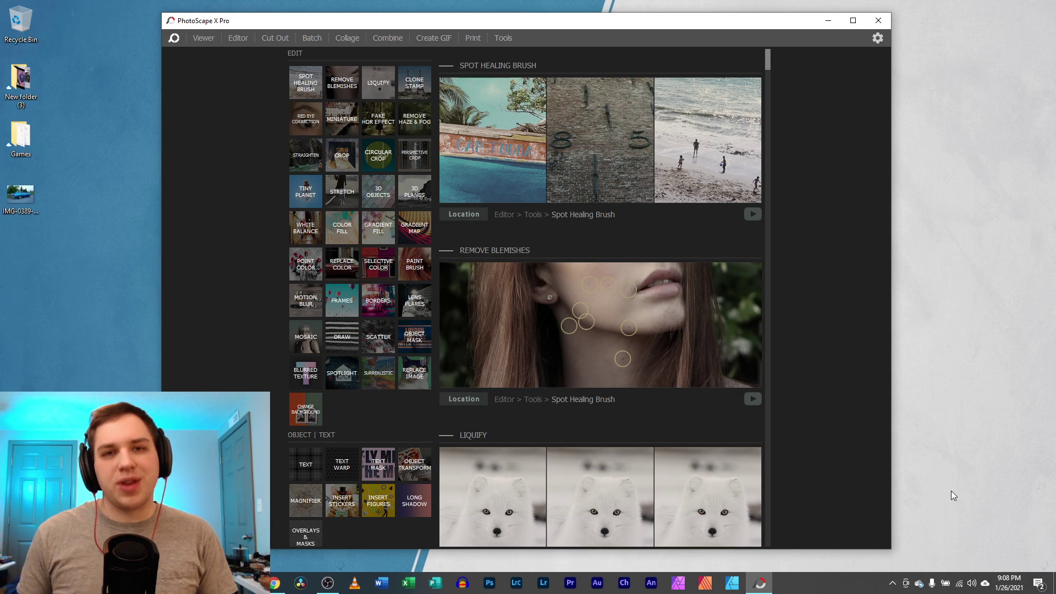
Open IMG-0389-Original.jpg in the Editor, zoom in on the car, and maximize the window.
{"action": "left_click", "coordinate": [233, 39]}
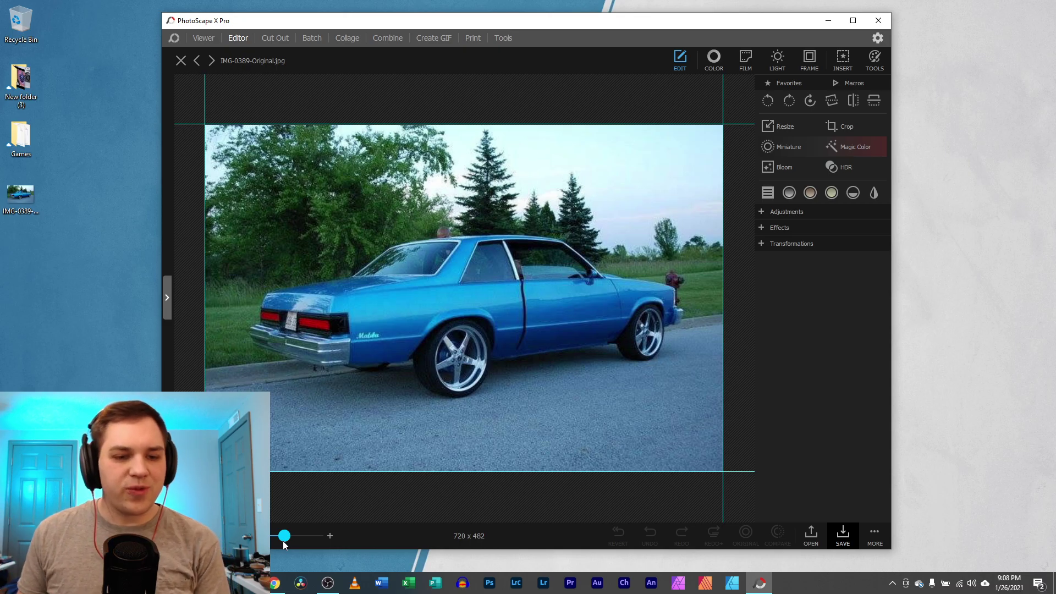
{"action": "left_click_drag", "start_coordinate": [283, 540], "coordinate": [308, 535]}
{"action": "left_click", "coordinate": [853, 21]}
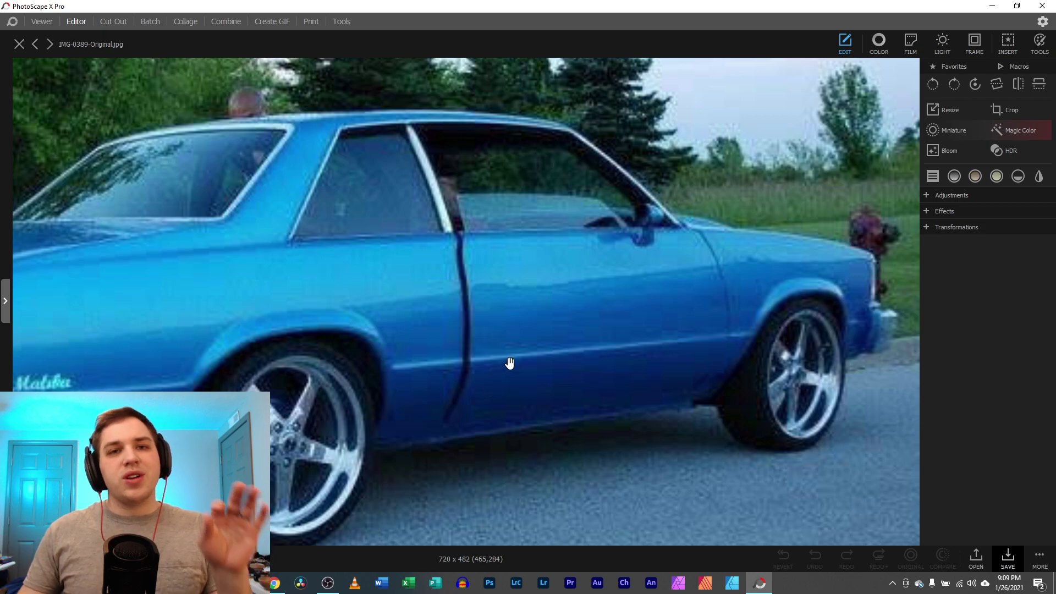
Select the Clone Stamp tool with size 30, hardness 75 and strength 82.
{"action": "left_click", "coordinate": [1042, 43]}
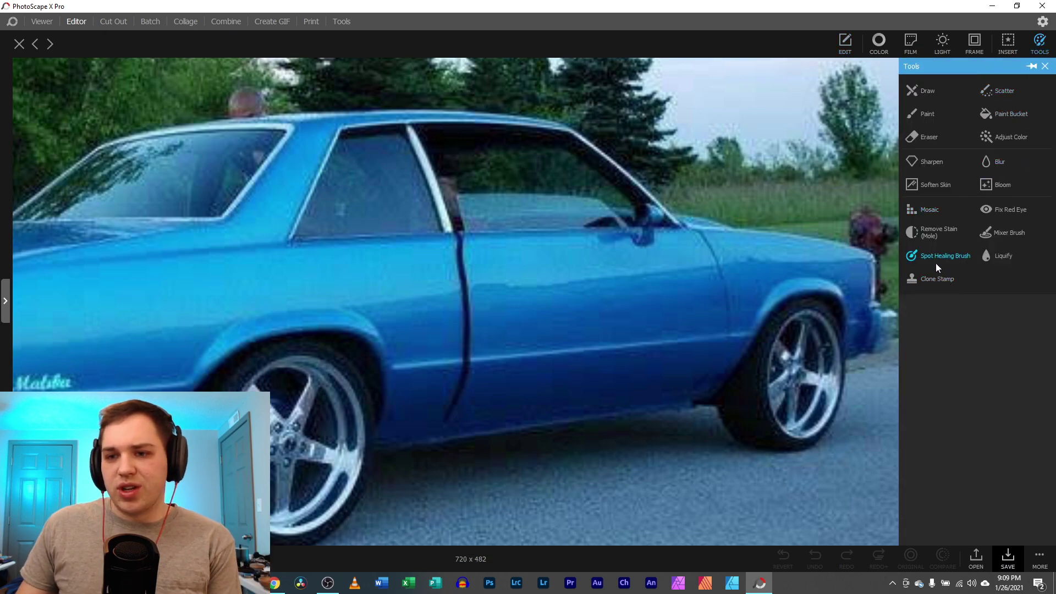
{"action": "left_click", "coordinate": [939, 280]}
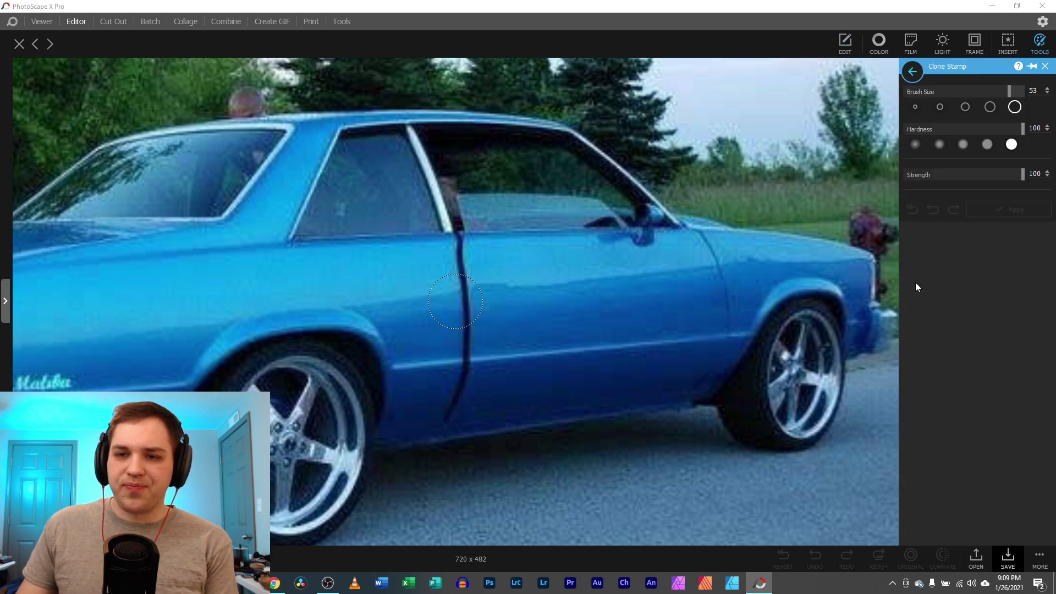
{"action": "scroll", "coordinate": [456, 248], "scroll_direction": "up", "scroll_amount": 1}
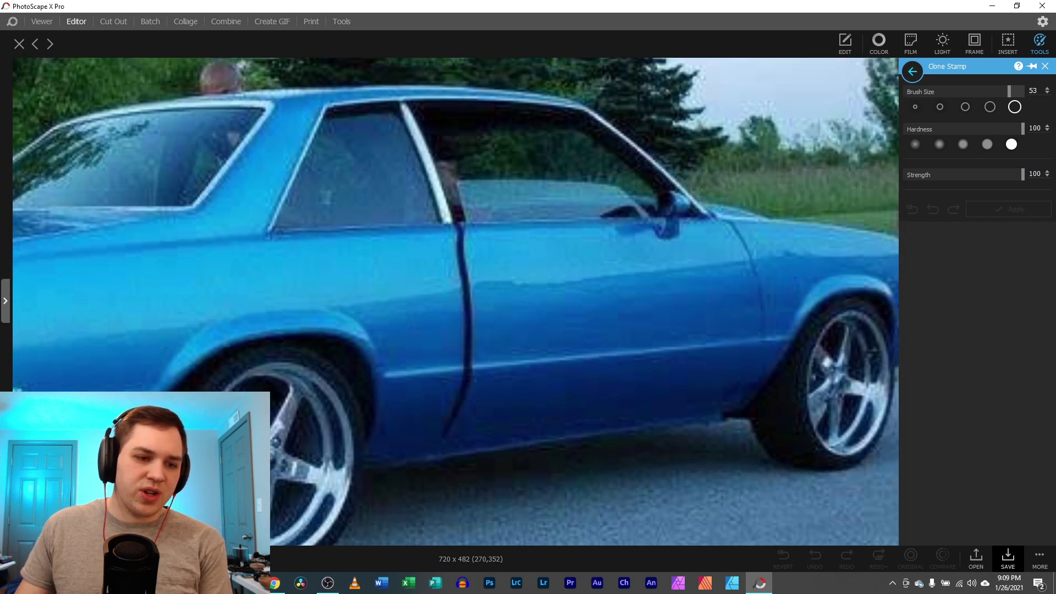
{"action": "scroll", "coordinate": [316, 419], "scroll_direction": "down", "scroll_amount": 2}
{"action": "scroll", "coordinate": [315, 420], "scroll_direction": "up", "scroll_amount": 2}
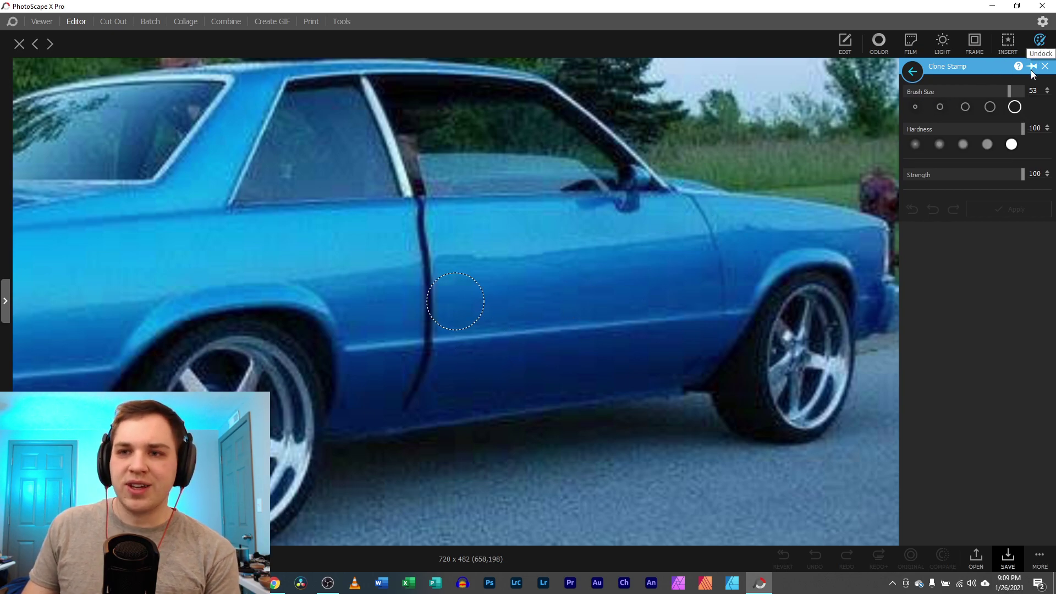
{"action": "left_click_drag", "start_coordinate": [1009, 91], "coordinate": [964, 91]}
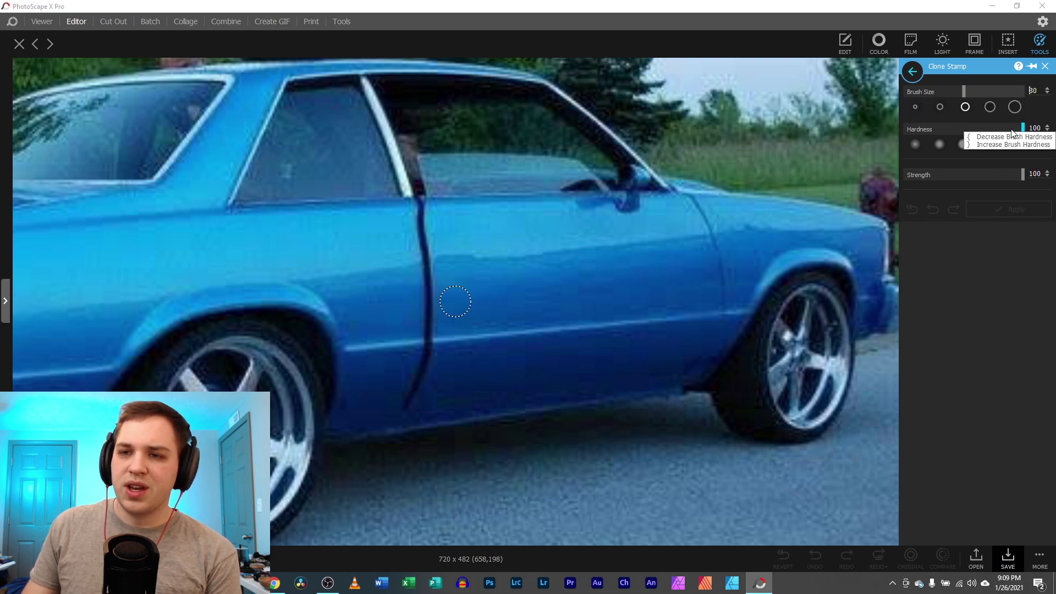
{"action": "left_click_drag", "start_coordinate": [1014, 130], "coordinate": [993, 131]}
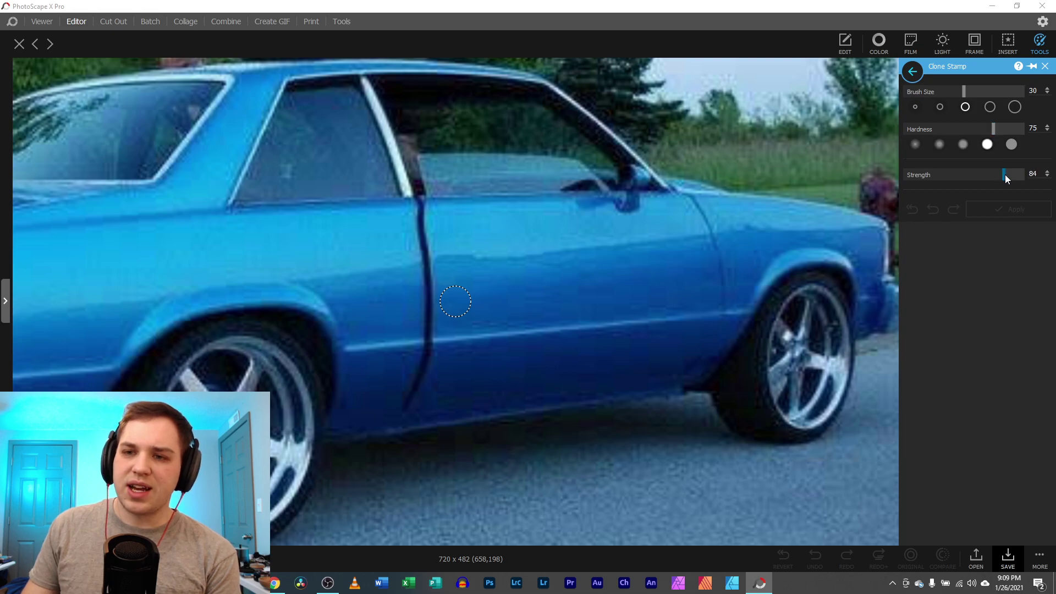
{"action": "left_click_drag", "start_coordinate": [1005, 173], "coordinate": [1002, 176]}
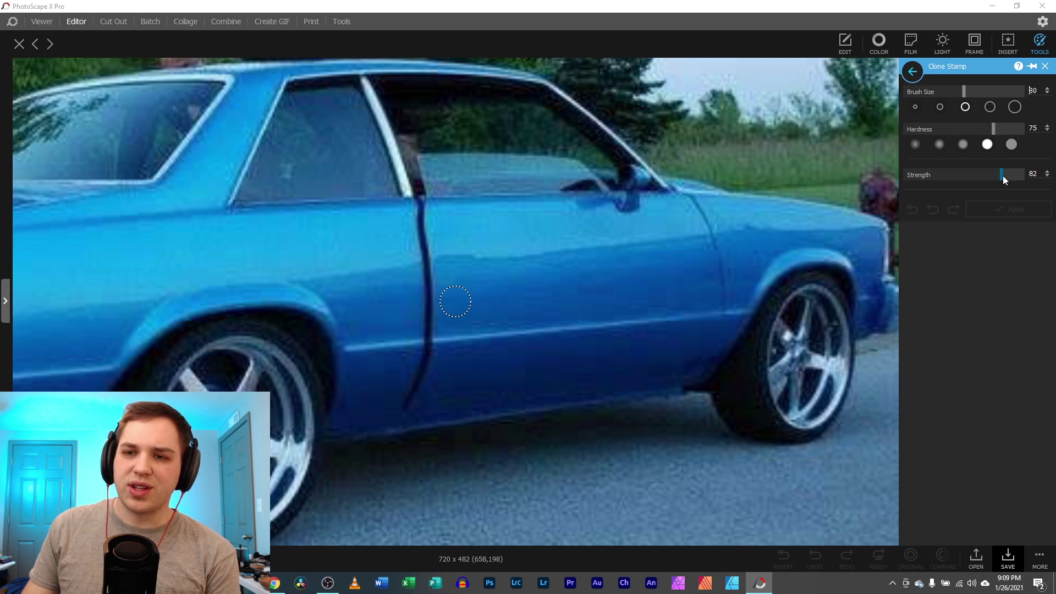
Clone clean door paint over the door gap and marks, undoing the last patch.
{"action": "left_click", "coordinate": [473, 340]}
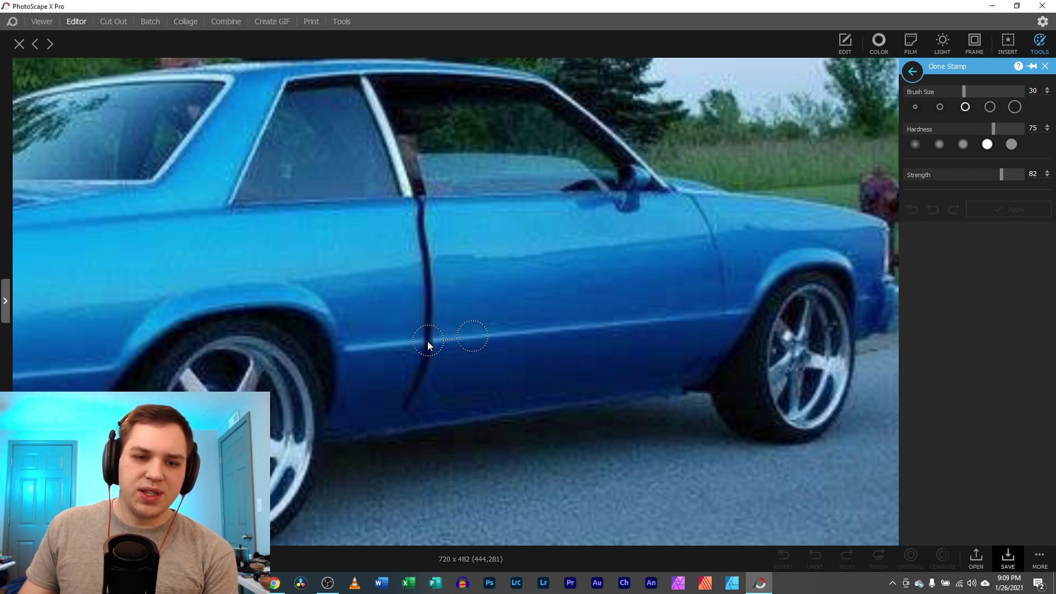
{"action": "mouse_move", "coordinate": [427, 341]}
{"action": "left_mouse_down"}
{"action": "mouse_move", "coordinate": [406, 399]}
{"action": "mouse_move", "coordinate": [424, 348]}
{"action": "left_mouse_up"}
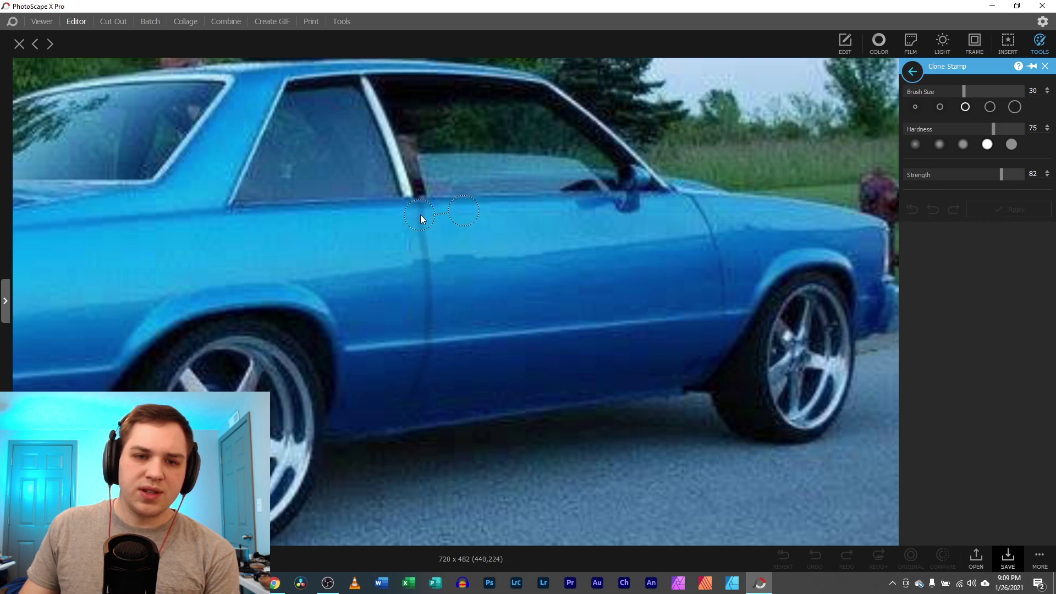
{"action": "mouse_move", "coordinate": [421, 256]}
{"action": "left_mouse_down"}
{"action": "mouse_move", "coordinate": [415, 268]}
{"action": "mouse_move", "coordinate": [431, 263]}
{"action": "mouse_move", "coordinate": [408, 300]}
{"action": "left_mouse_up"}
{"action": "key", "text": "Return"}
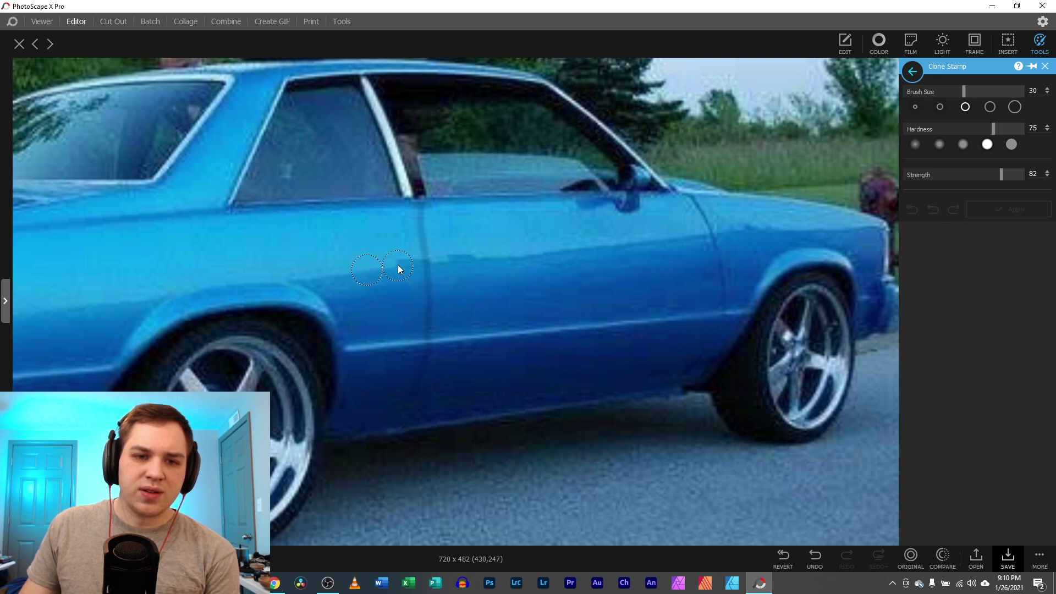
{"action": "left_click", "coordinate": [348, 306]}
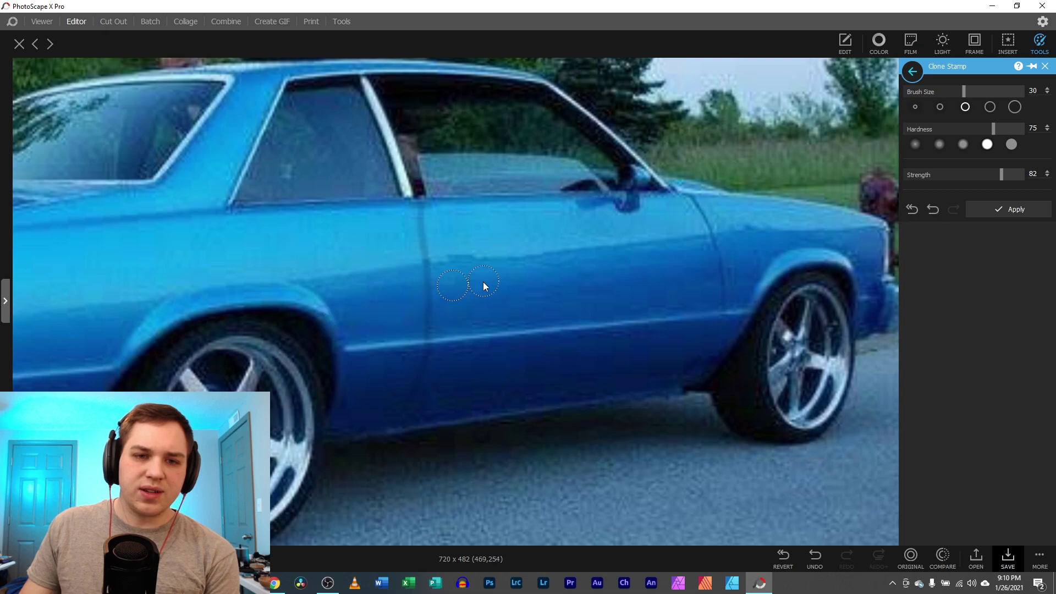
{"action": "key", "text": "Return"}
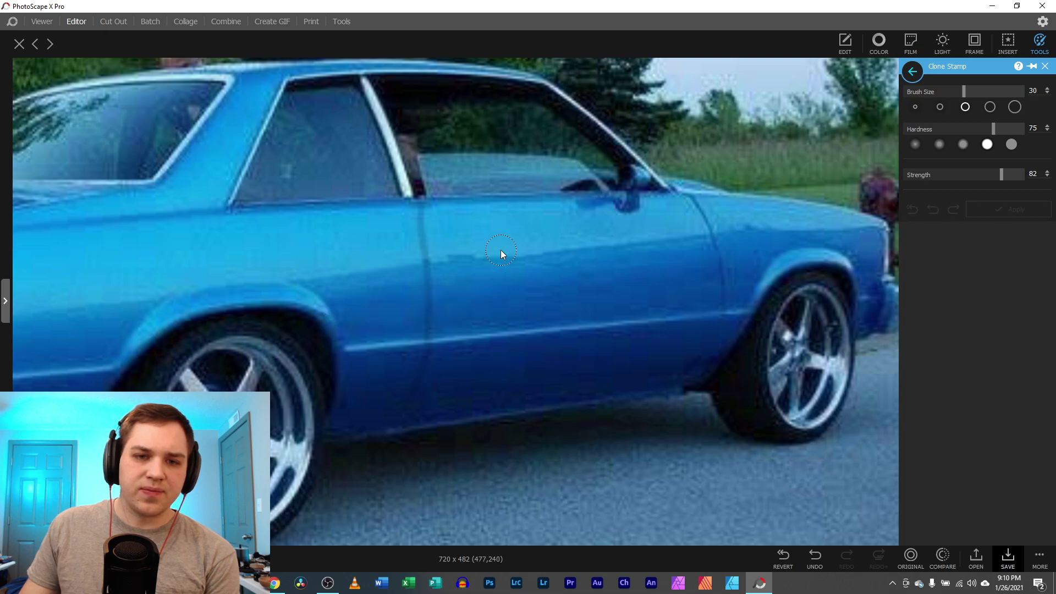
{"action": "left_click", "coordinate": [463, 265]}
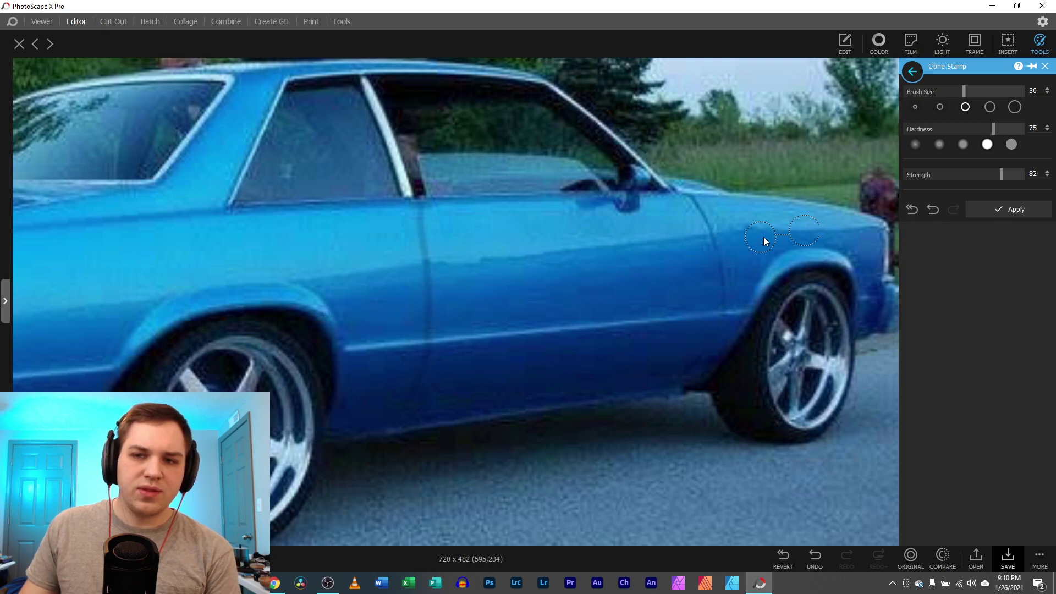
{"action": "left_click", "coordinate": [932, 210]}
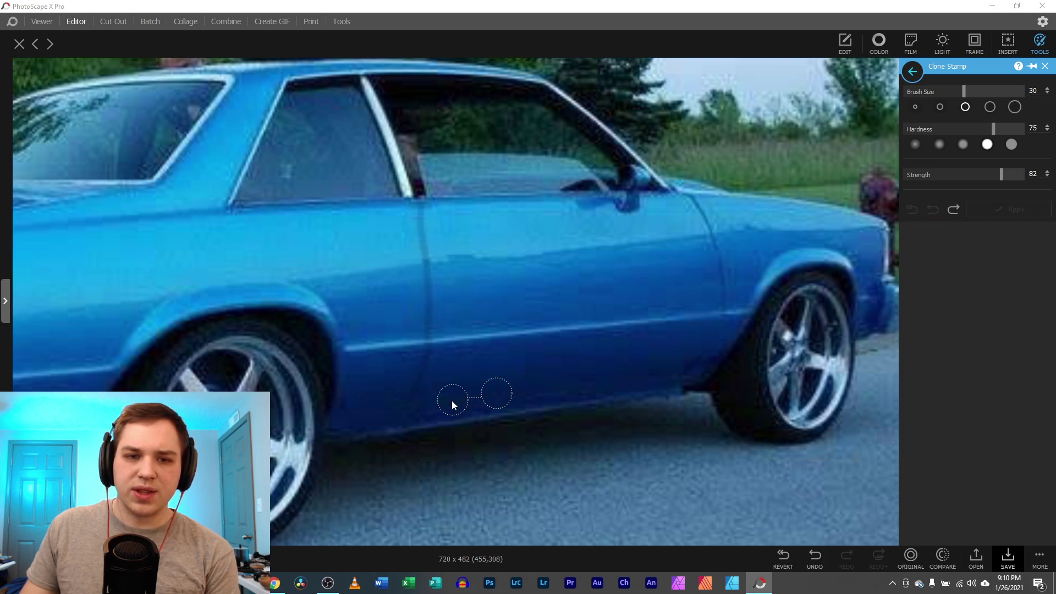
Switch to Spot Healing and compare the edited photo against the original.
{"action": "left_click", "coordinate": [1040, 43]}
{"action": "left_click", "coordinate": [944, 256]}
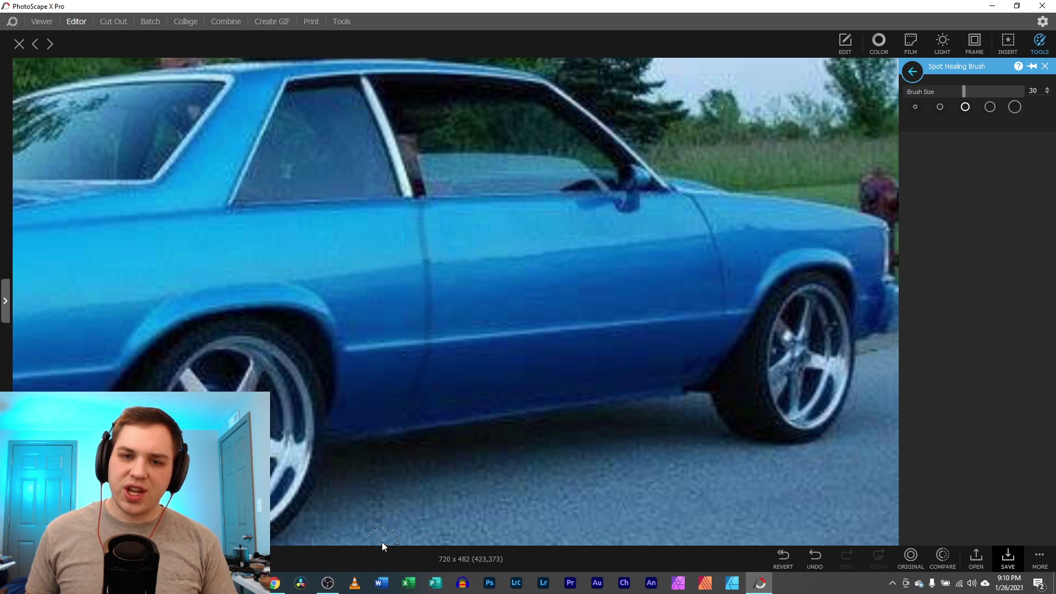
{"action": "left_click", "coordinate": [910, 559]}
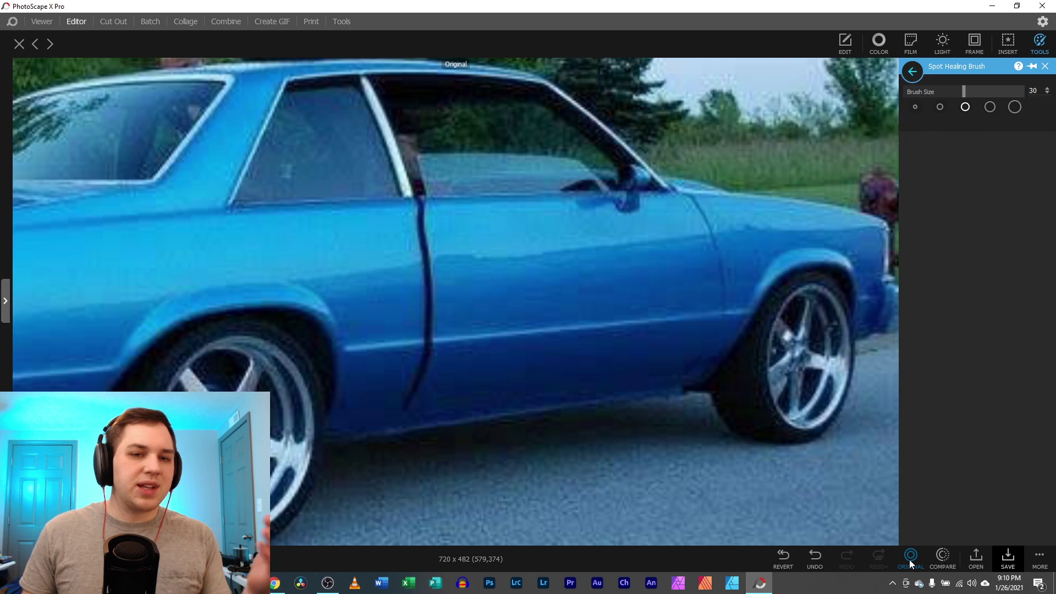
{"action": "left_click", "coordinate": [910, 560]}
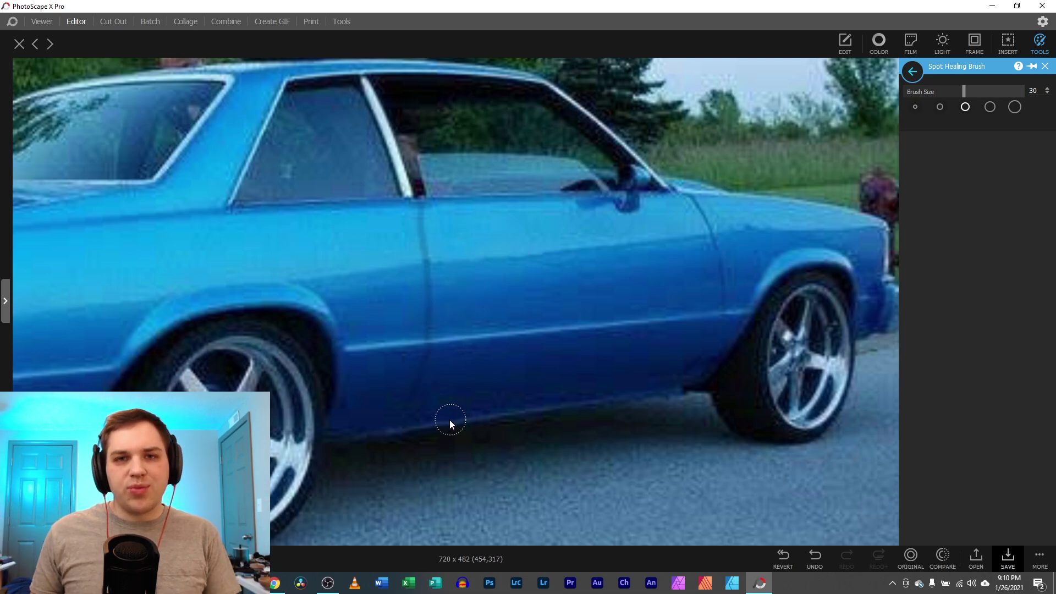
Undo the clone-stamp retouch so the dark door gap reappears.
{"action": "scroll", "coordinate": [450, 420], "scroll_direction": "down", "scroll_amount": 3}
{"action": "scroll", "coordinate": [424, 423], "scroll_direction": "down", "scroll_amount": 2}
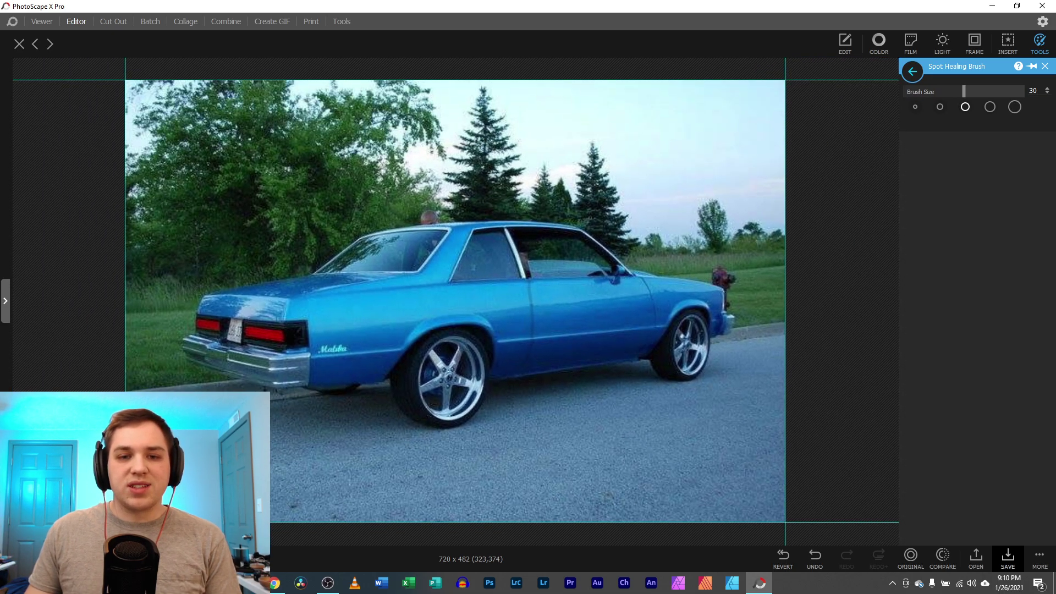
{"action": "scroll", "coordinate": [421, 423], "scroll_direction": "down", "scroll_amount": 1}
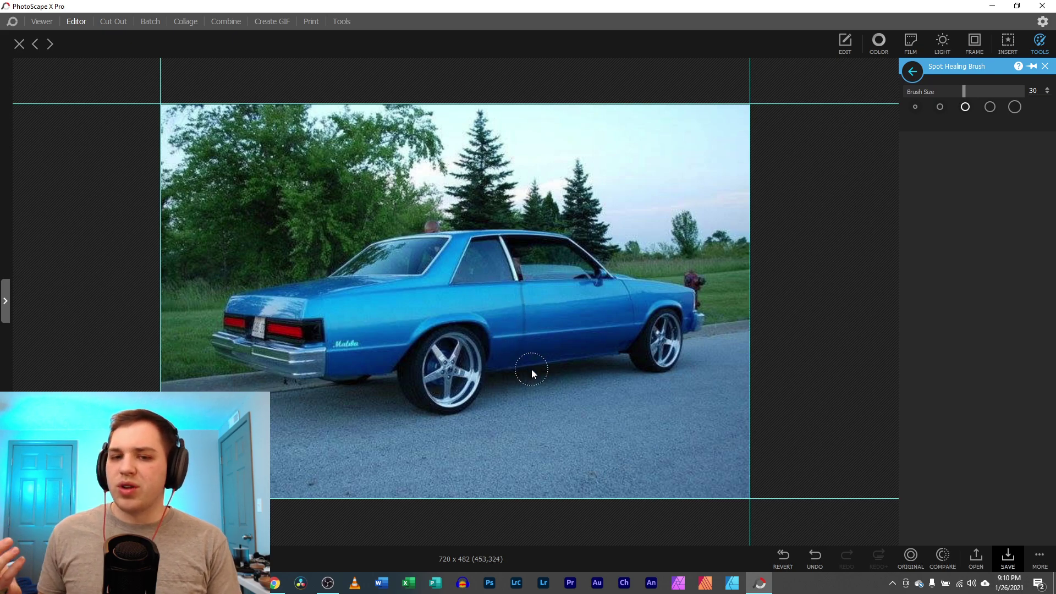
{"action": "scroll", "coordinate": [456, 302], "scroll_direction": "up", "scroll_amount": 3}
{"action": "scroll", "coordinate": [448, 315], "scroll_direction": "up", "scroll_amount": 1}
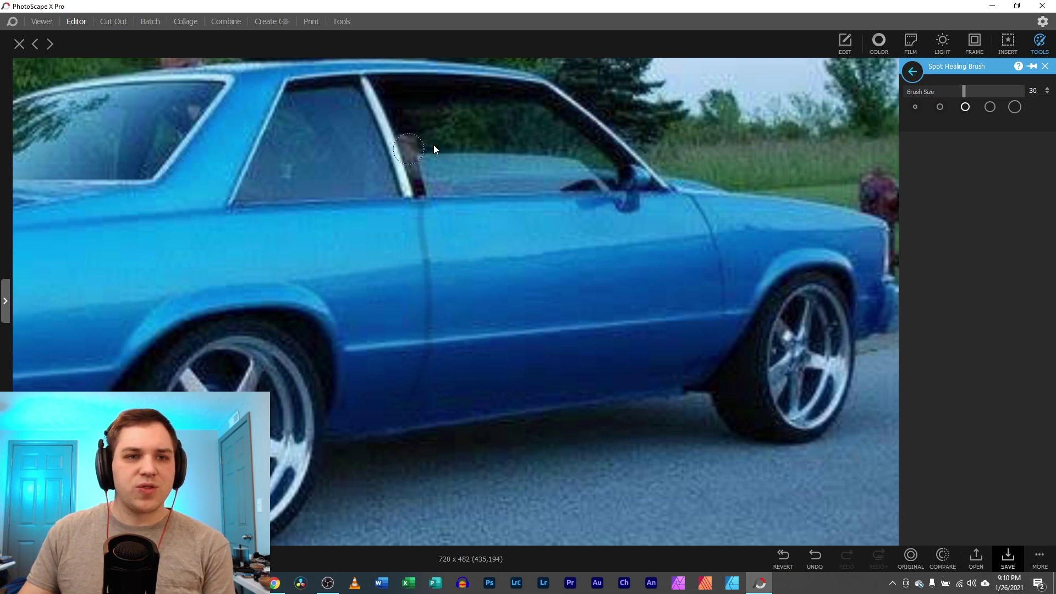
{"action": "left_click", "coordinate": [1045, 66]}
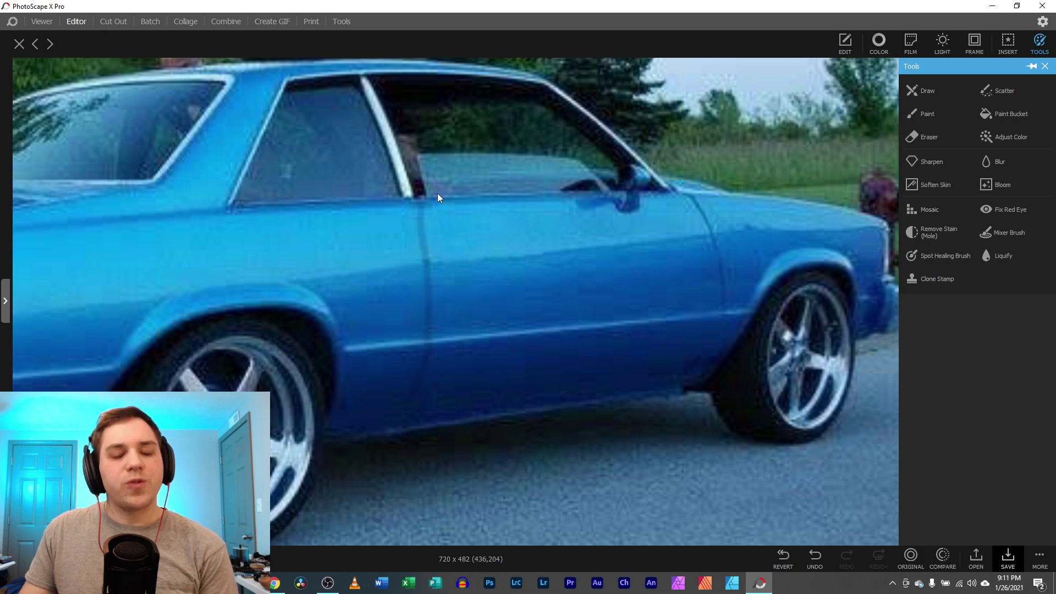
{"action": "left_click", "coordinate": [815, 557]}
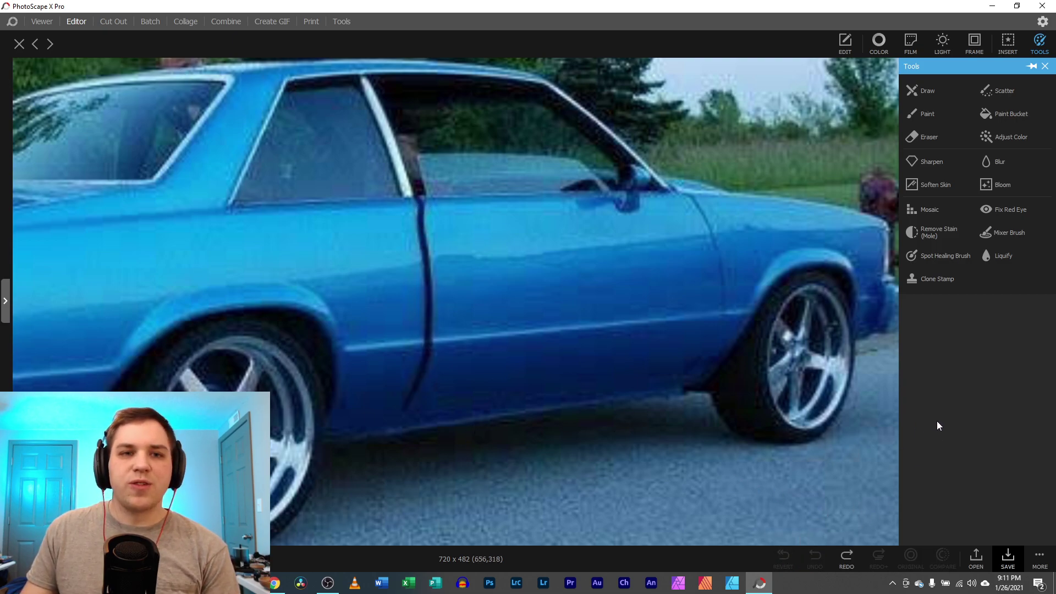
Load the car photo from the Desktop into Cut Out, zoomed to the door and front wheel.
{"action": "left_click", "coordinate": [117, 22]}
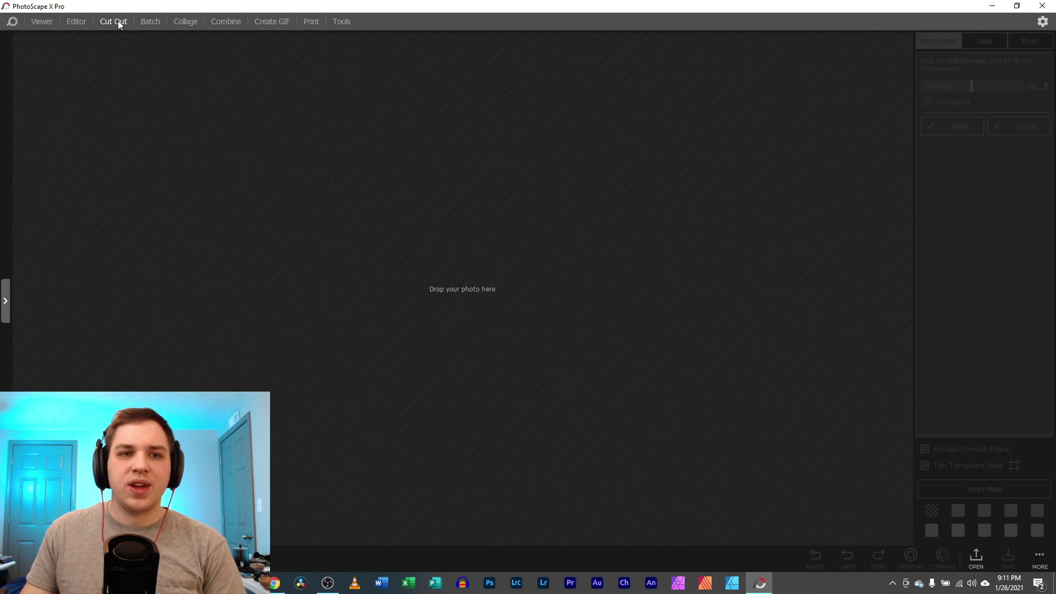
{"action": "left_click", "coordinate": [6, 301]}
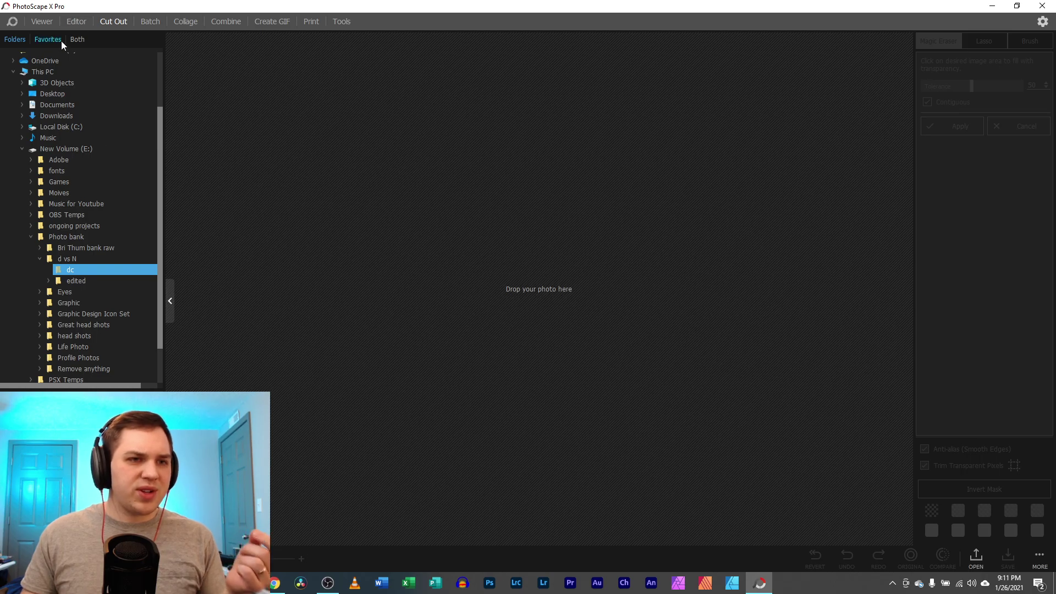
{"action": "left_click", "coordinate": [62, 93]}
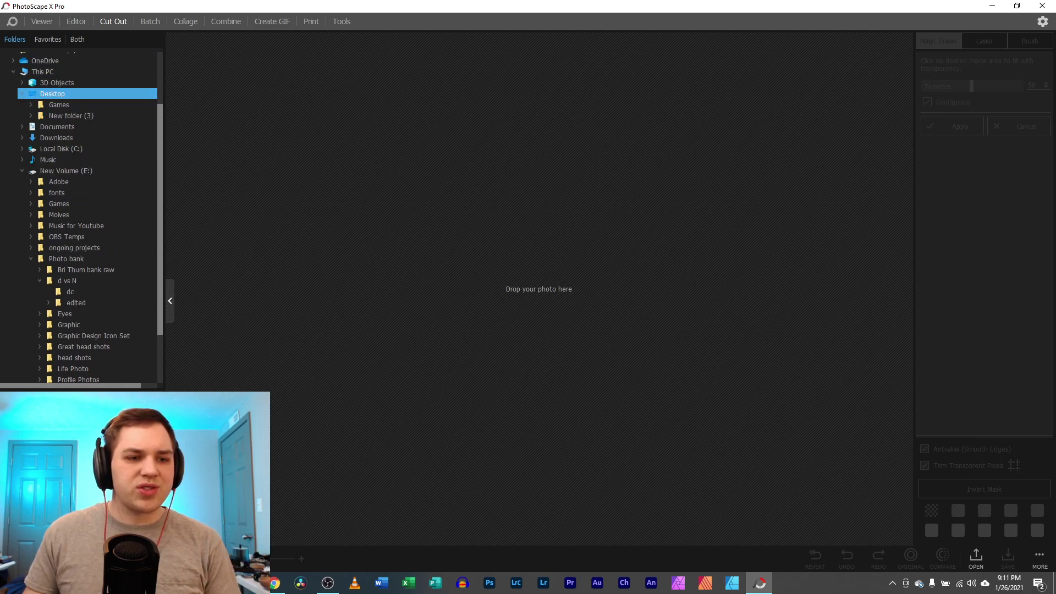
{"action": "left_click_drag", "start_coordinate": [2, 336], "coordinate": [484, 244]}
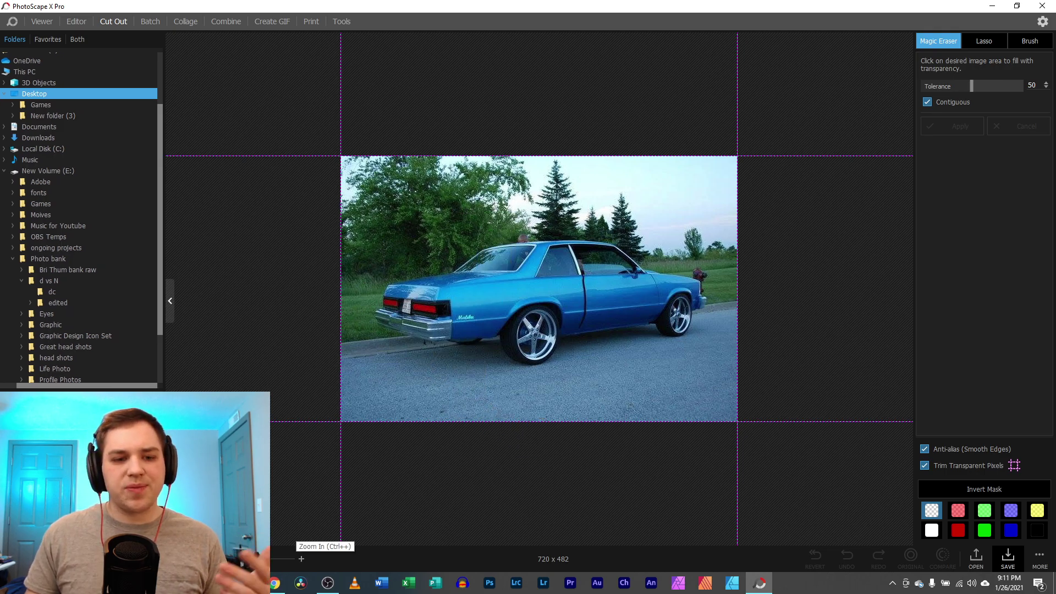
{"action": "scroll", "coordinate": [537, 278], "scroll_direction": "up", "scroll_amount": 5}
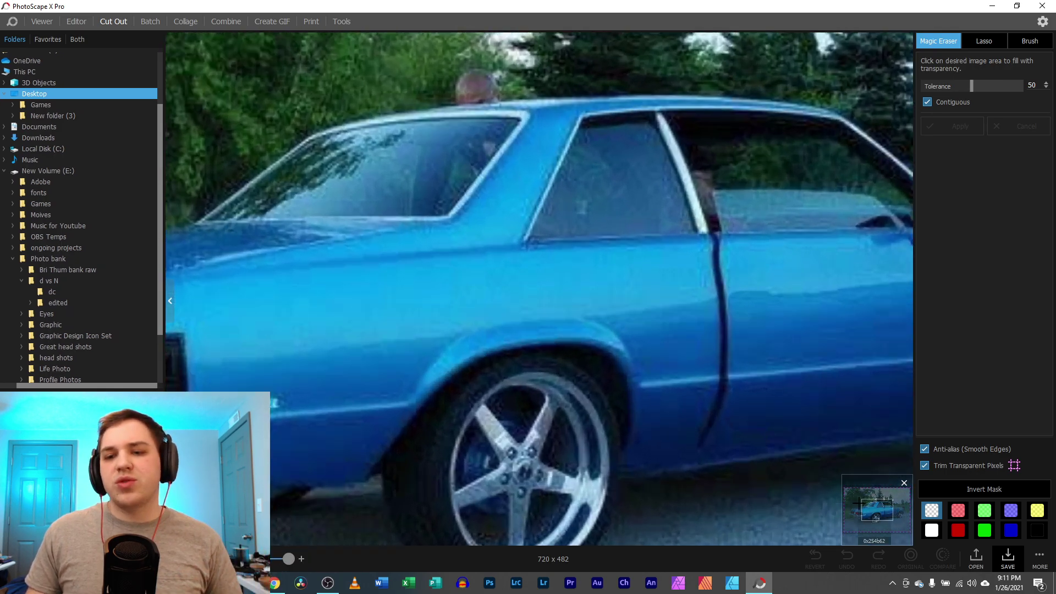
{"action": "left_click_drag", "start_coordinate": [868, 502], "coordinate": [878, 505]}
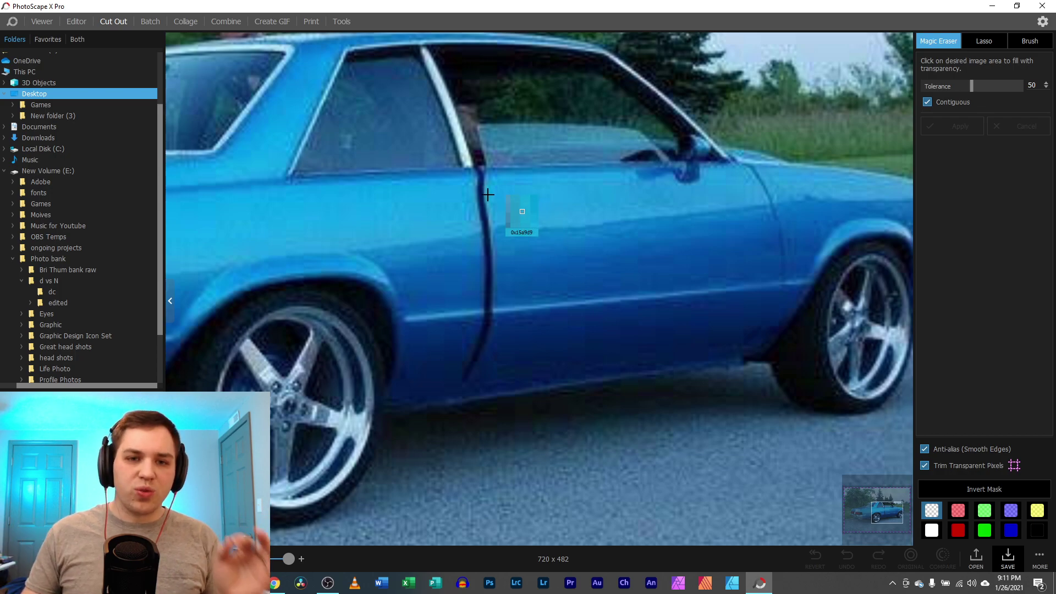
Lasso a loose outline around the door and invert the mask to keep it.
{"action": "left_click", "coordinate": [985, 42]}
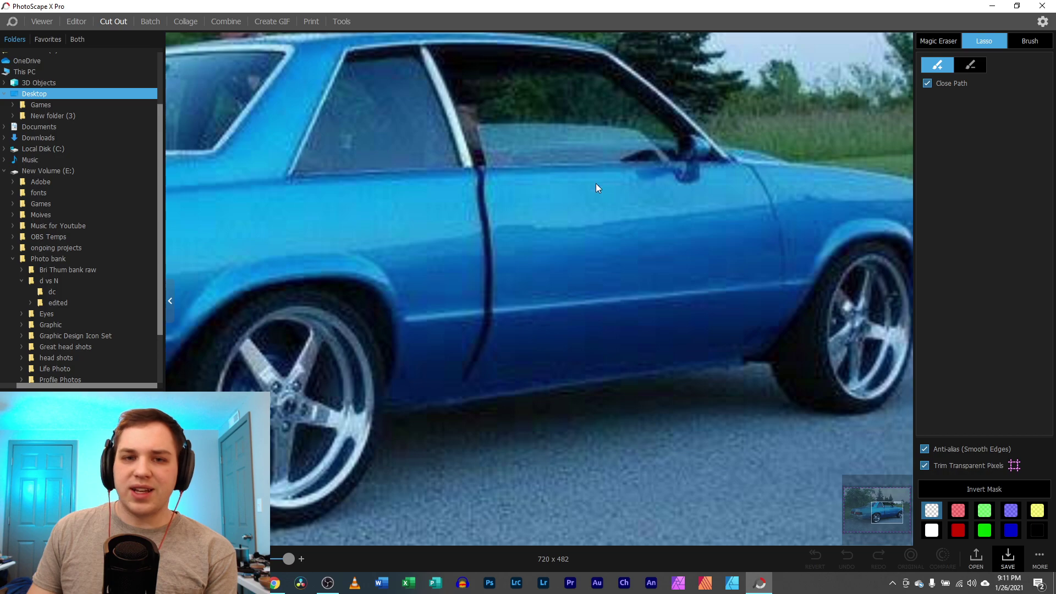
{"action": "mouse_move", "coordinate": [569, 123]}
{"action": "left_mouse_down"}
{"action": "mouse_move", "coordinate": [680, 159]}
{"action": "mouse_move", "coordinate": [701, 245]}
{"action": "mouse_move", "coordinate": [648, 428]}
{"action": "mouse_move", "coordinate": [432, 433]}
{"action": "mouse_move", "coordinate": [356, 250]}
{"action": "mouse_move", "coordinate": [456, 109]}
{"action": "mouse_move", "coordinate": [494, 118]}
{"action": "left_mouse_up"}
{"action": "left_click", "coordinate": [968, 488]}
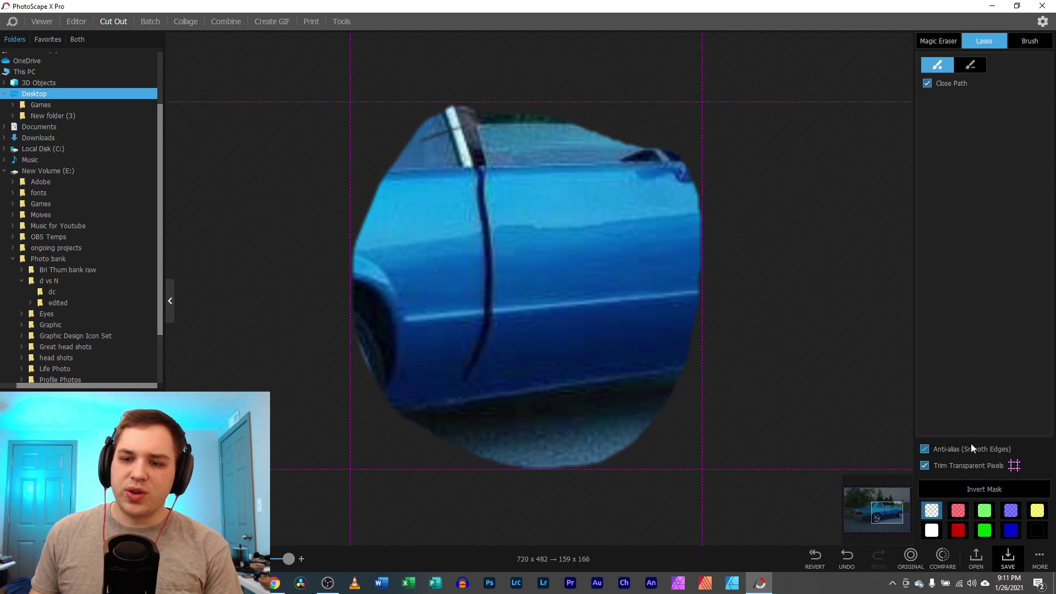
Keep Trim Transparent Pixels on so the door cut-out trims to 159 x 166.
{"action": "left_click", "coordinate": [926, 465]}
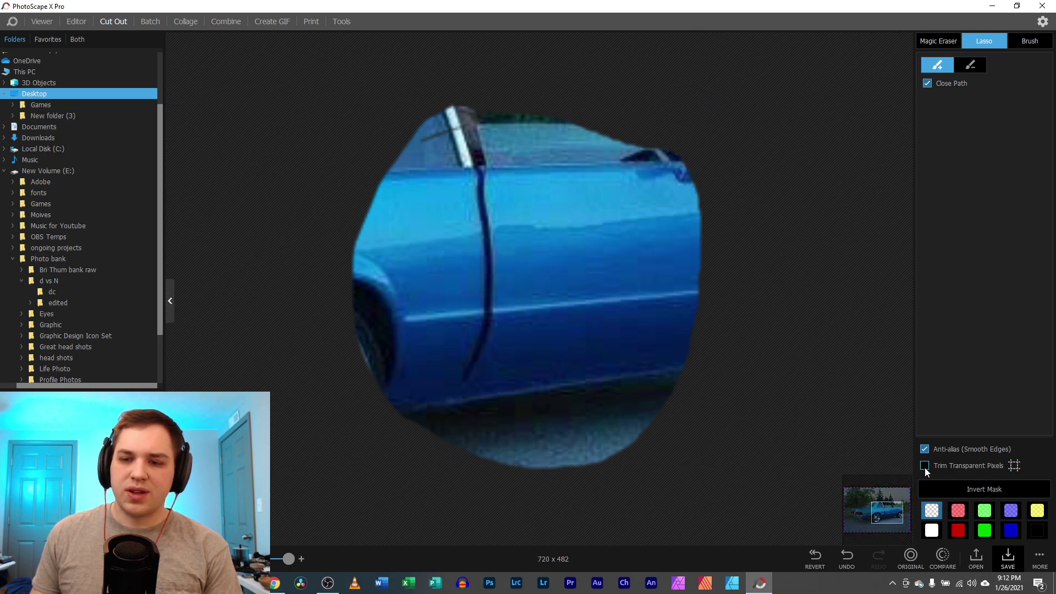
{"action": "left_click", "coordinate": [925, 466]}
{"action": "left_click", "coordinate": [925, 466]}
{"action": "left_click_drag", "start_coordinate": [288, 559], "coordinate": [265, 559]}
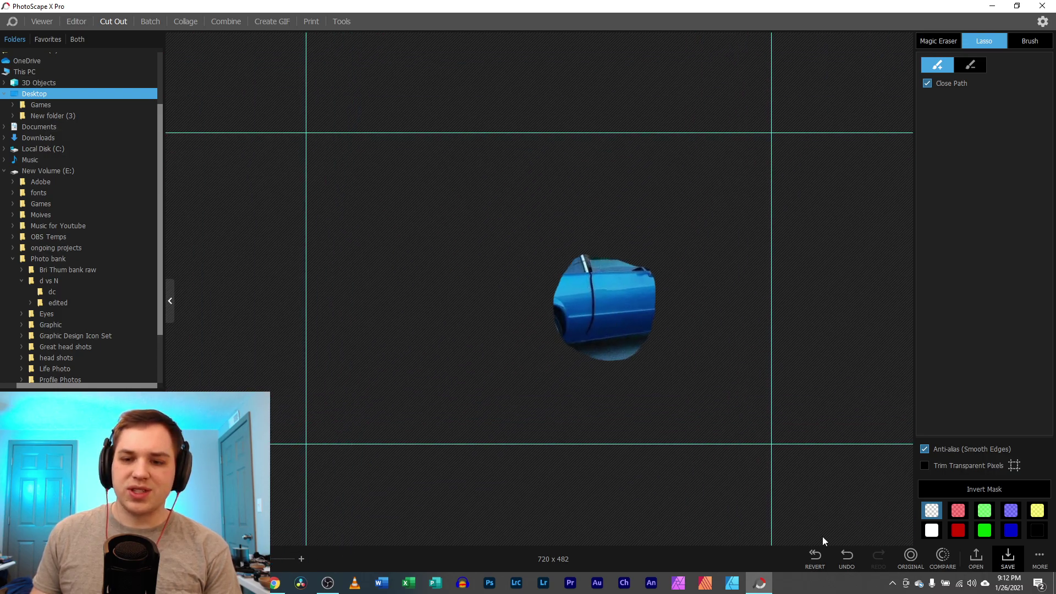
{"action": "left_click", "coordinate": [847, 556]}
{"action": "left_click", "coordinate": [879, 556]}
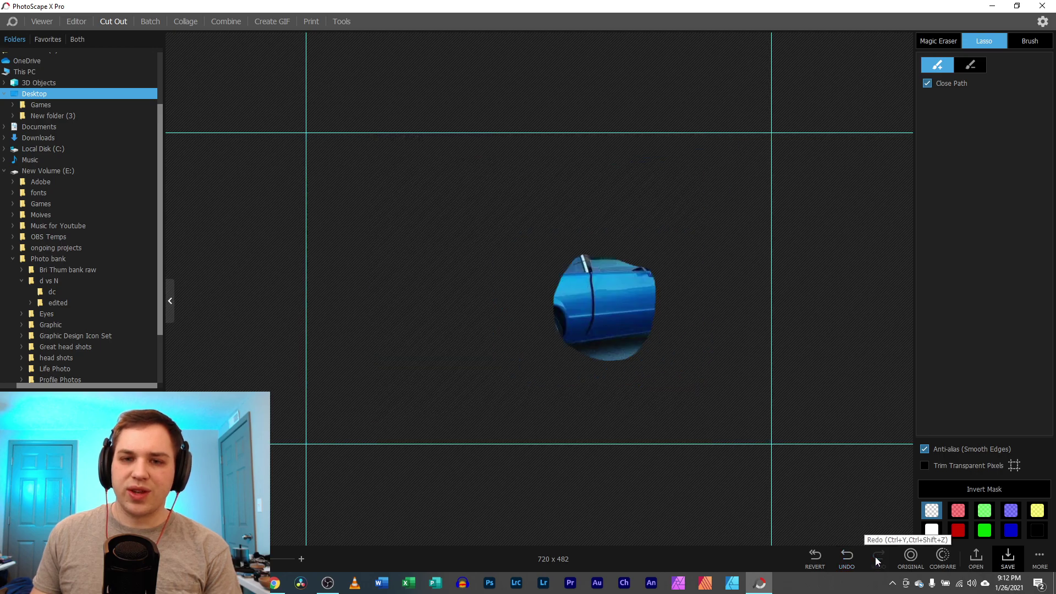
{"action": "left_click", "coordinate": [924, 465]}
{"action": "scroll", "coordinate": [298, 534], "scroll_direction": "up", "scroll_amount": 5}
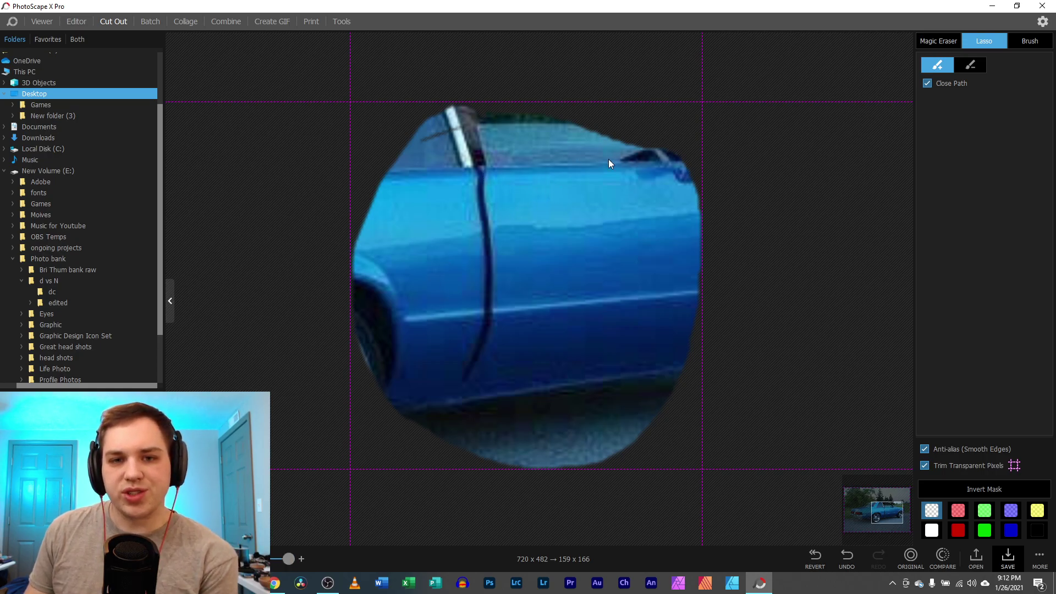
Brush the window strip, shadow below the door and front fender out of the mask.
{"action": "left_click", "coordinate": [1030, 42]}
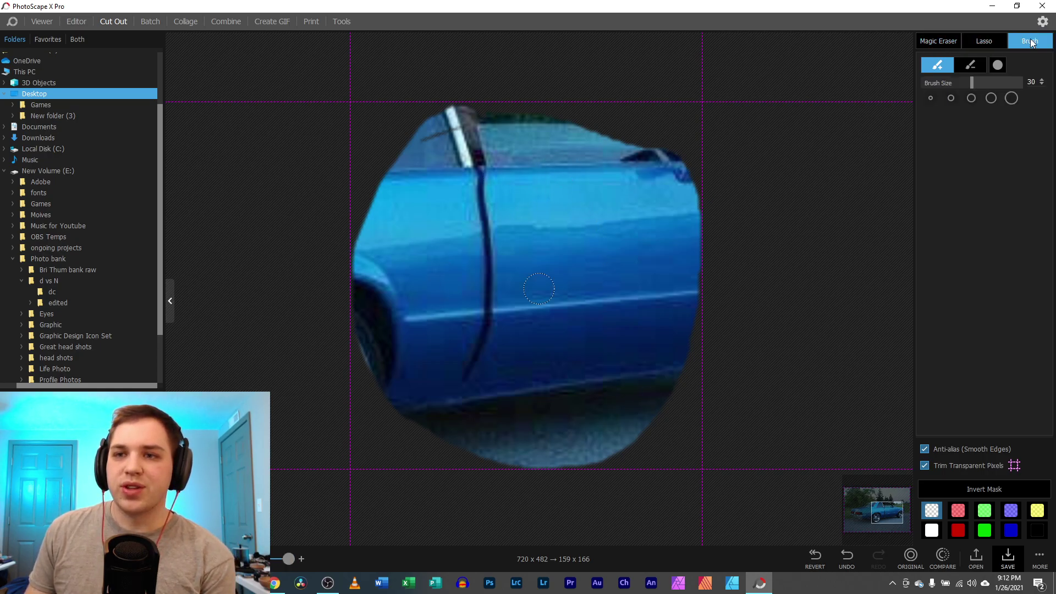
{"action": "left_click_drag", "start_coordinate": [510, 146], "coordinate": [505, 147]}
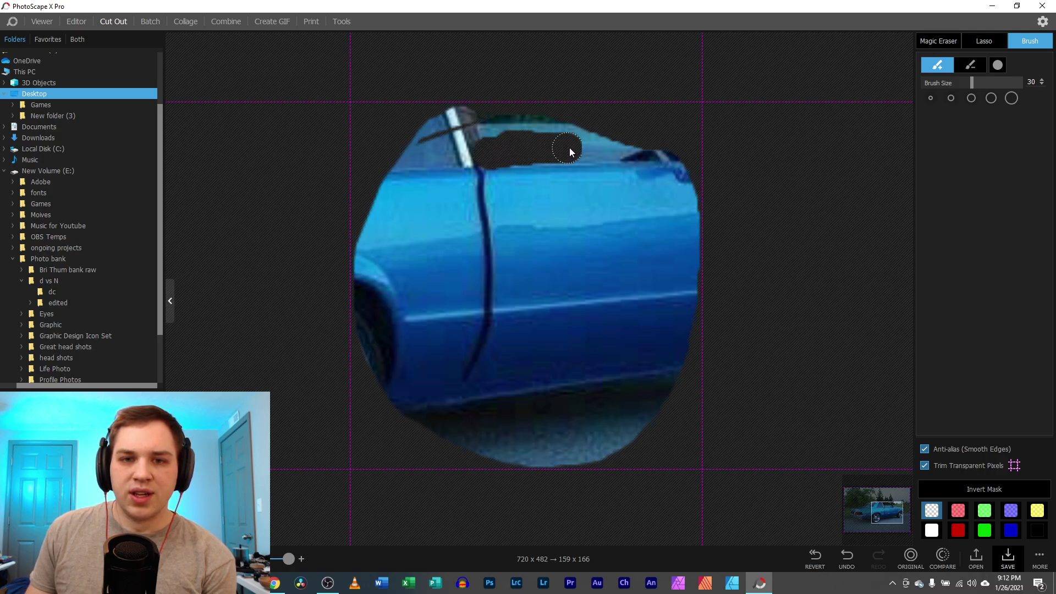
{"action": "left_click_drag", "start_coordinate": [614, 146], "coordinate": [526, 137]}
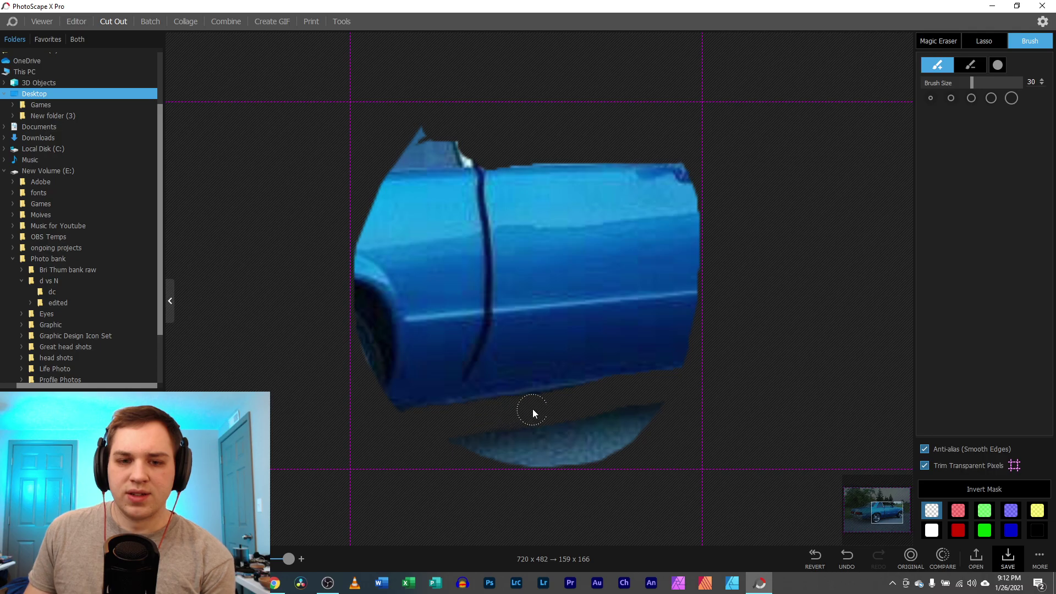
{"action": "mouse_move", "coordinate": [589, 398]}
{"action": "left_mouse_down"}
{"action": "mouse_move", "coordinate": [517, 450]}
{"action": "mouse_move", "coordinate": [424, 431]}
{"action": "mouse_move", "coordinate": [562, 465]}
{"action": "left_mouse_up"}
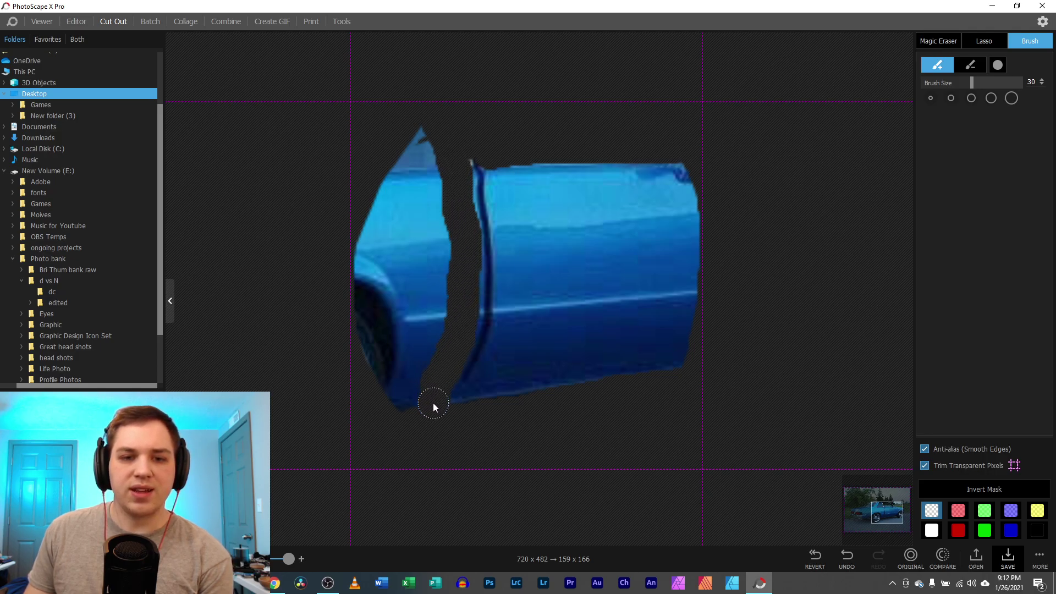
{"action": "mouse_move", "coordinate": [448, 319]}
{"action": "left_mouse_down"}
{"action": "mouse_move", "coordinate": [435, 118]}
{"action": "mouse_move", "coordinate": [410, 365]}
{"action": "mouse_move", "coordinate": [415, 193]}
{"action": "mouse_move", "coordinate": [386, 292]}
{"action": "mouse_move", "coordinate": [390, 176]}
{"action": "mouse_move", "coordinate": [355, 323]}
{"action": "mouse_move", "coordinate": [334, 283]}
{"action": "left_mouse_up"}
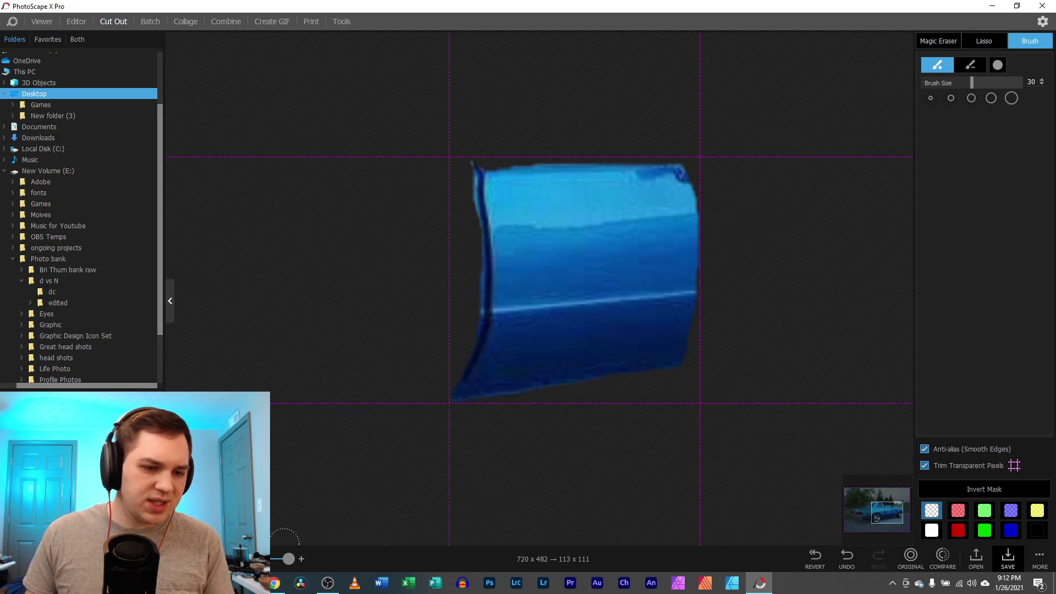
{"action": "scroll", "coordinate": [311, 511], "scroll_direction": "down", "scroll_amount": 1}
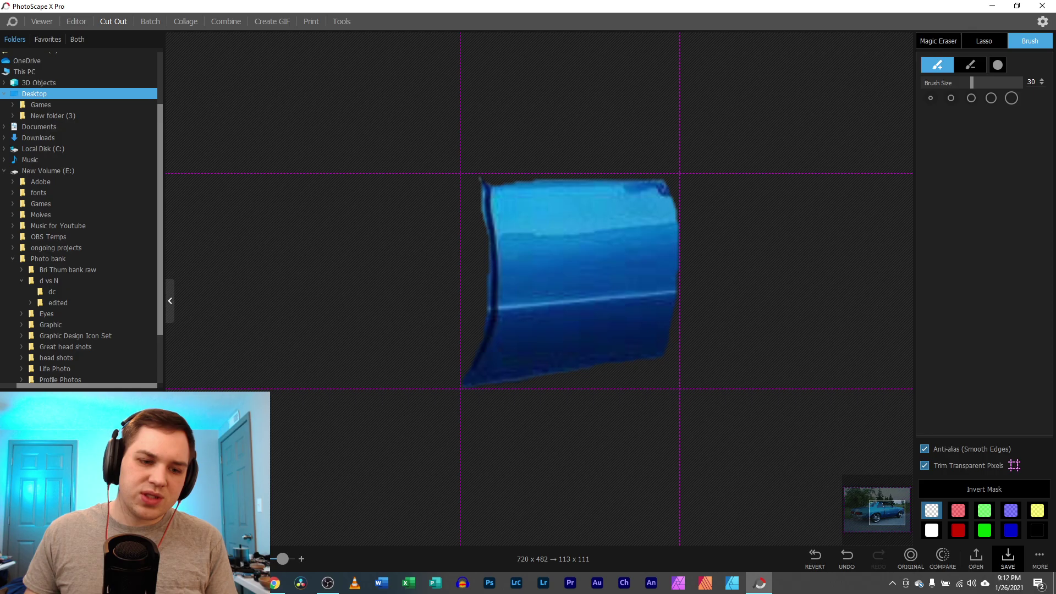
{"action": "scroll", "coordinate": [330, 493], "scroll_direction": "up", "scroll_amount": 1}
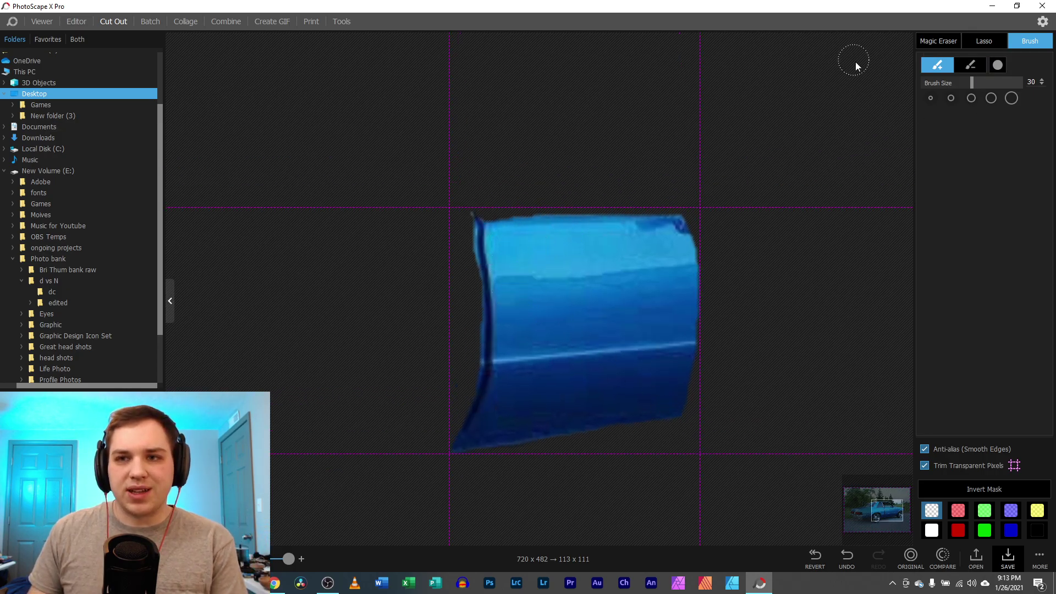
{"action": "left_click", "coordinate": [941, 41]}
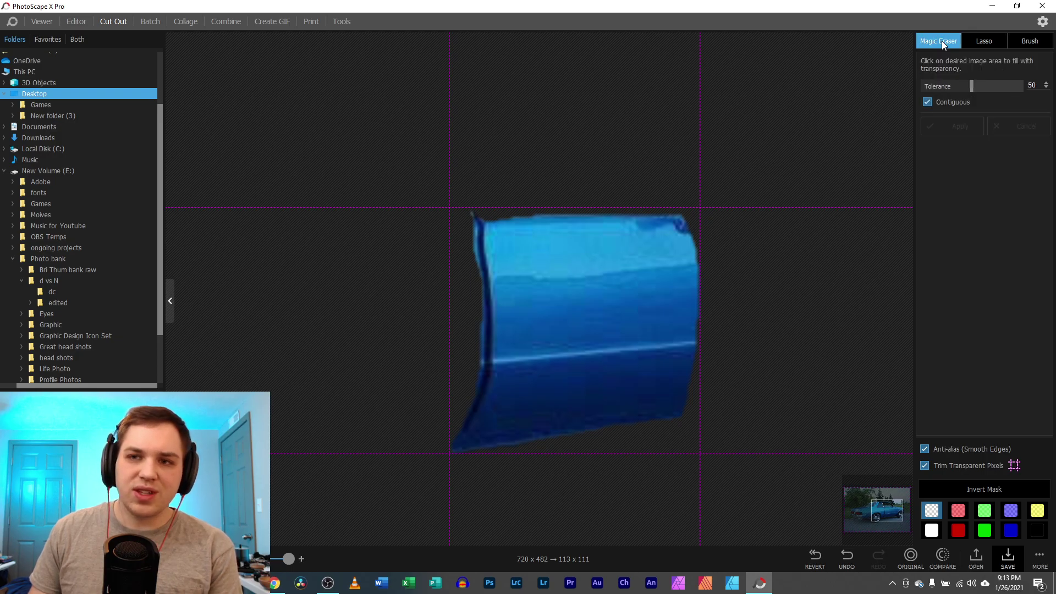
{"action": "left_click", "coordinate": [487, 303]}
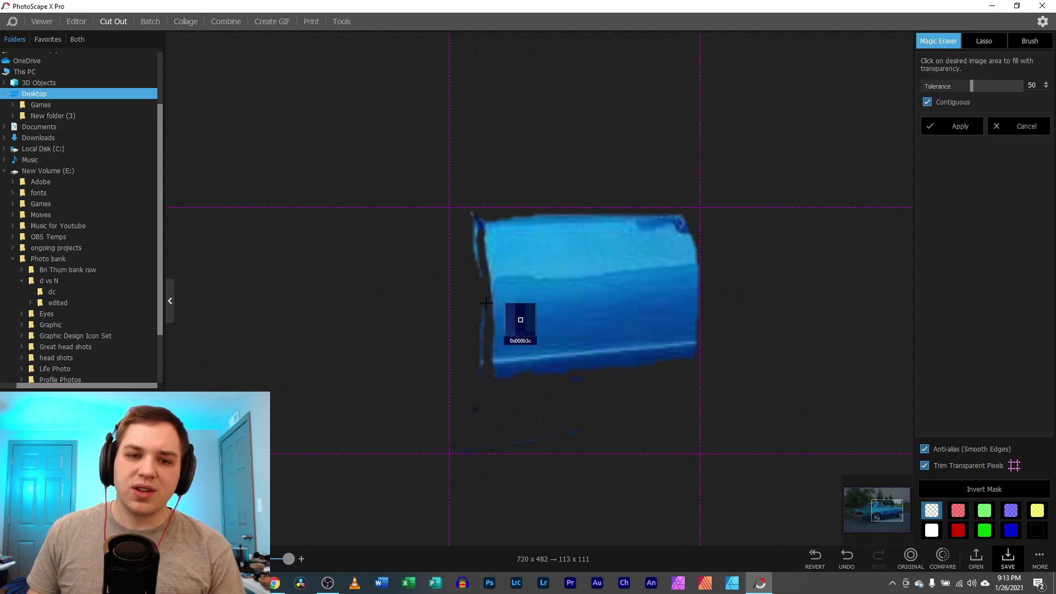
{"action": "mouse_move", "coordinate": [964, 88]}
{"action": "left_mouse_down"}
{"action": "mouse_move", "coordinate": [949, 91]}
{"action": "mouse_move", "coordinate": [970, 89]}
{"action": "left_mouse_up"}
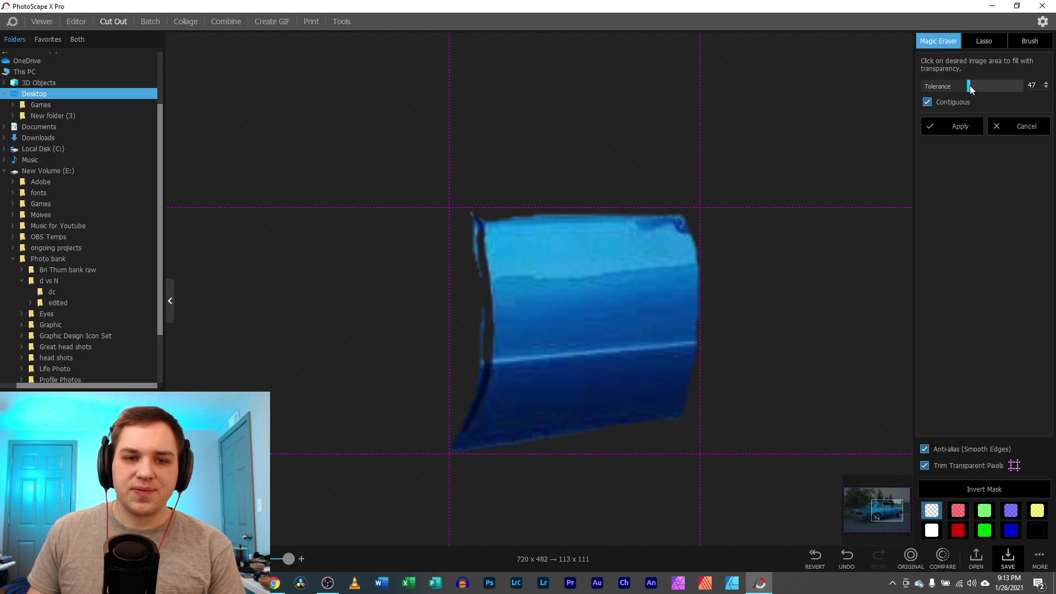
{"action": "left_click", "coordinate": [476, 400]}
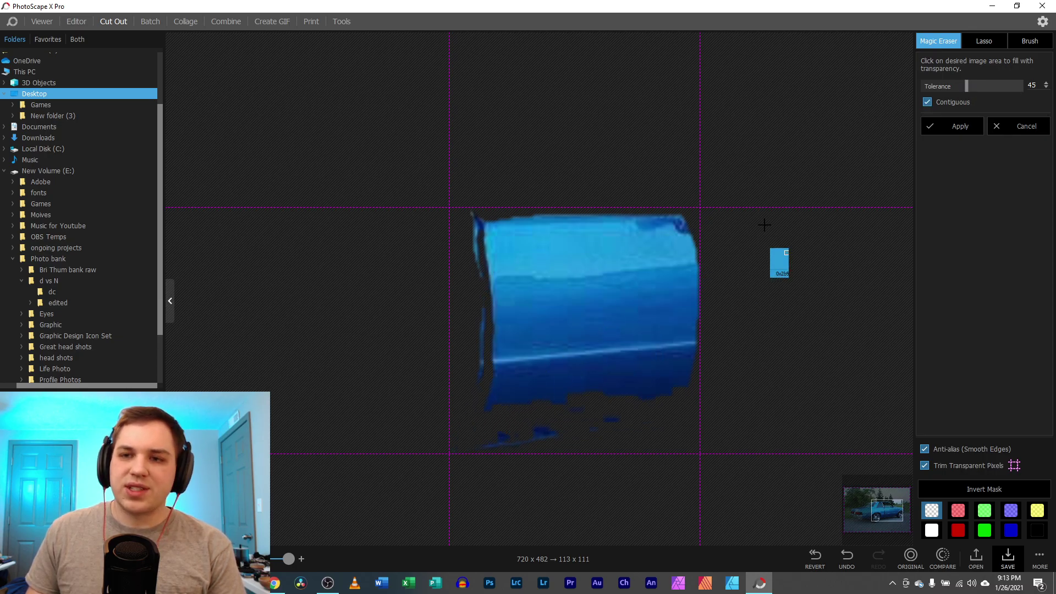
{"action": "left_click", "coordinate": [945, 91]}
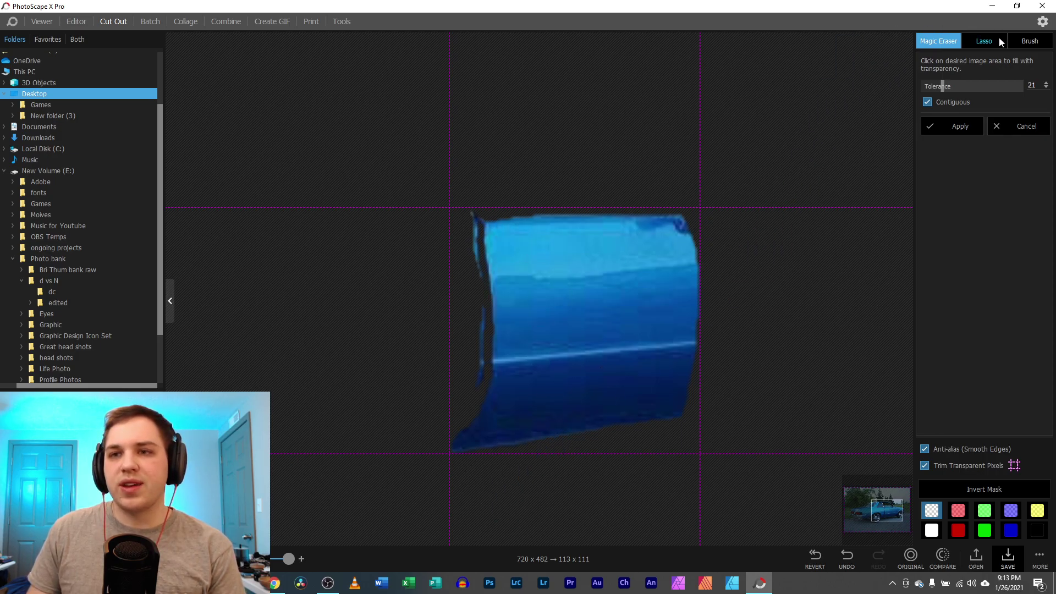
Brush away the dark sliver for a 113 x 109 door cut-out, then cancel Save As.
{"action": "left_click", "coordinate": [1029, 41]}
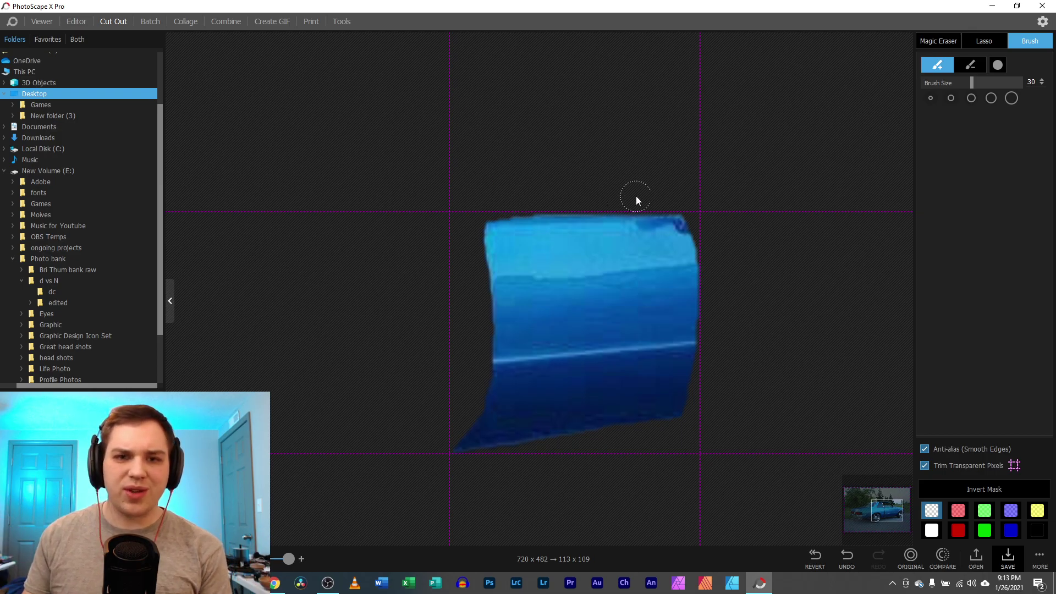
{"action": "left_click", "coordinate": [1008, 560]}
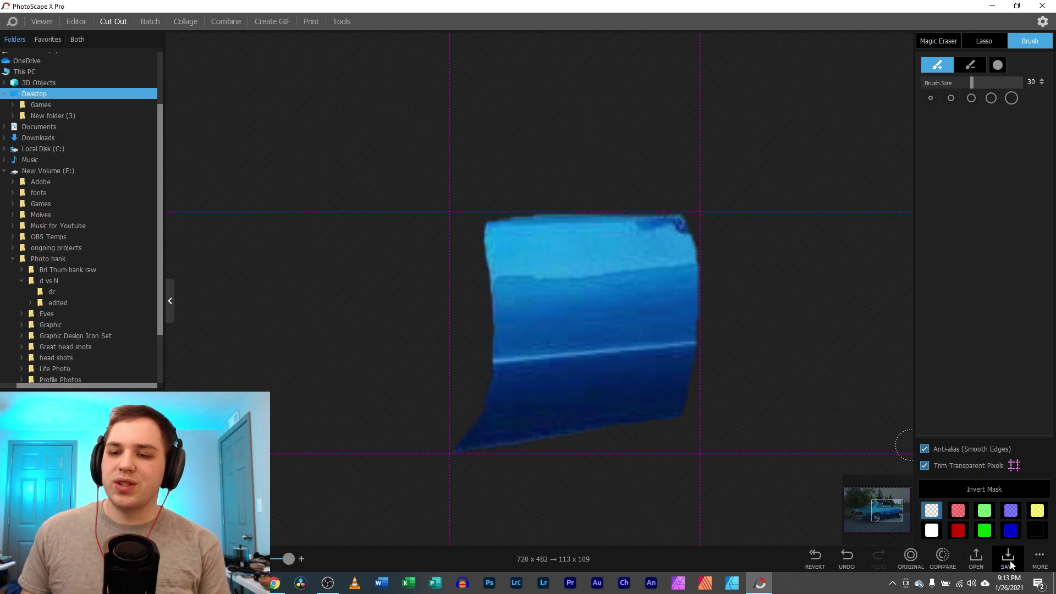
{"action": "left_click", "coordinate": [517, 21]}
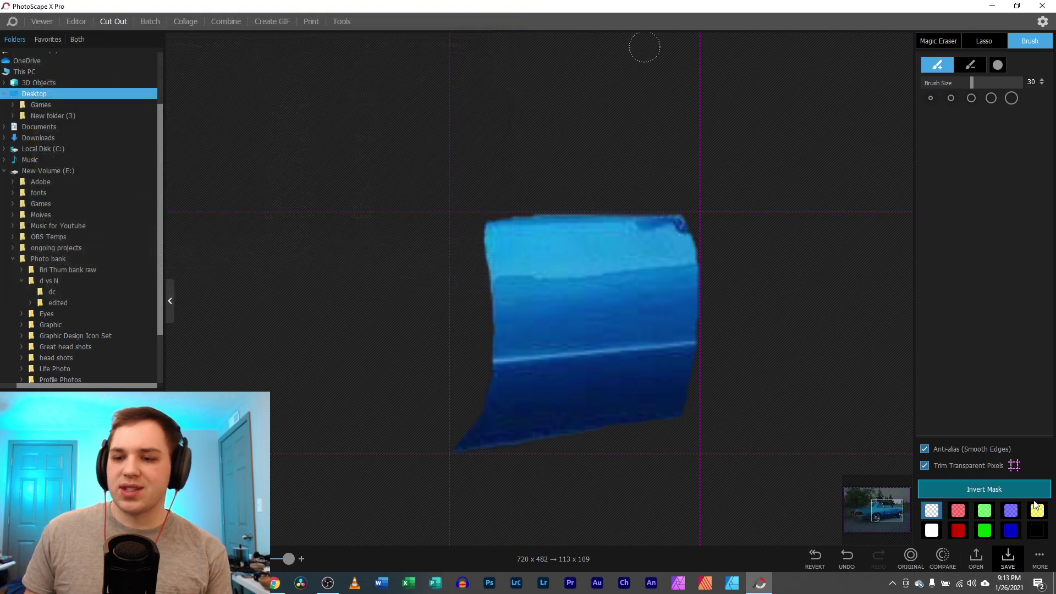
Copy the 113 x 109 door cut-out to the clipboard with a transparent mask, then return to the Editor.
{"action": "left_click", "coordinate": [1039, 560]}
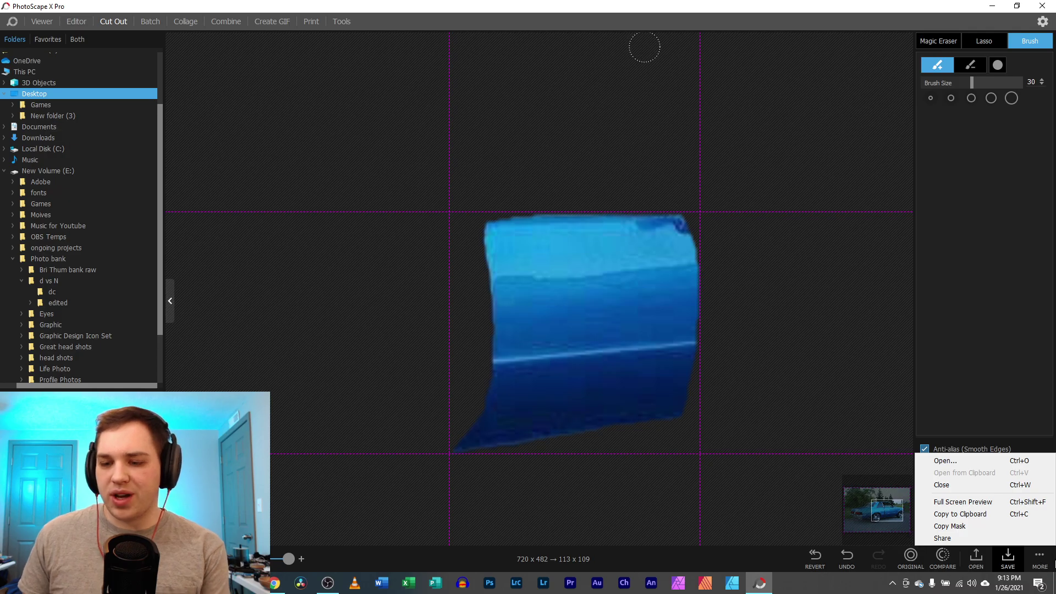
{"action": "left_click", "coordinate": [993, 514]}
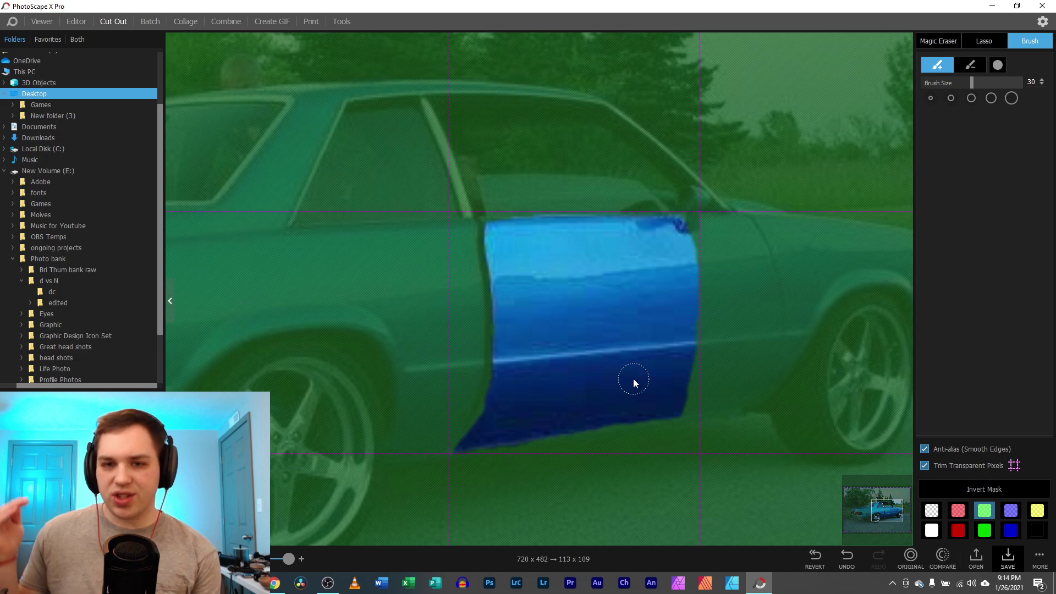
{"action": "left_click", "coordinate": [1040, 557]}
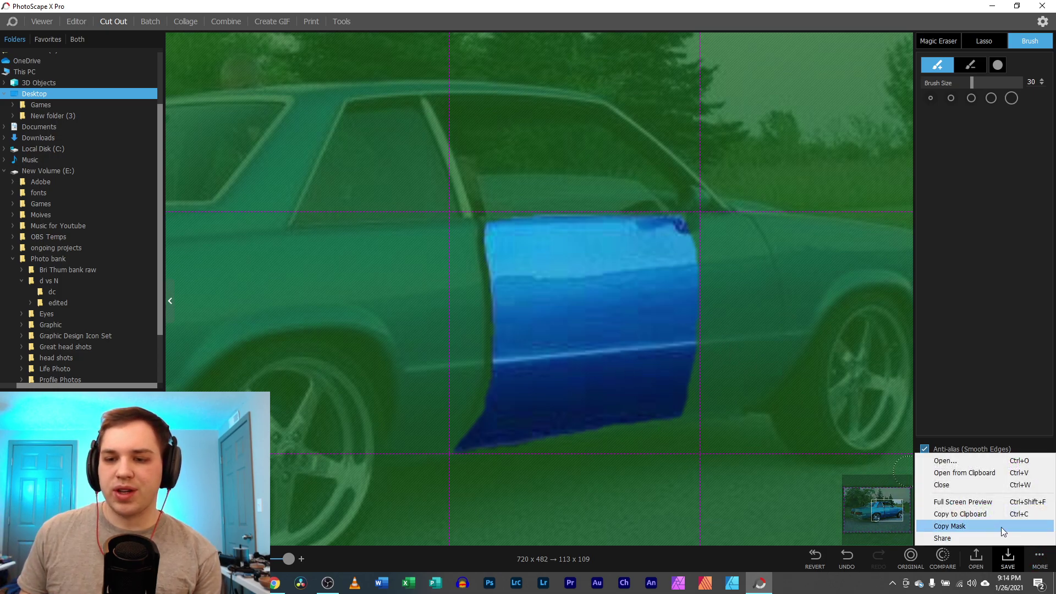
{"action": "left_click", "coordinate": [991, 514]}
{"action": "left_click", "coordinate": [929, 514]}
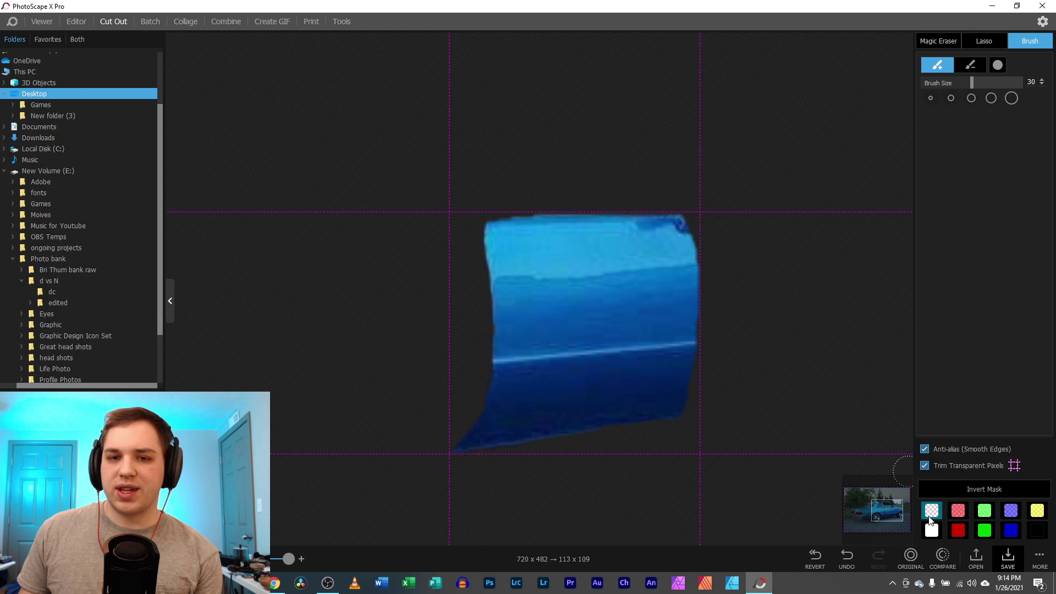
{"action": "left_click", "coordinate": [77, 21]}
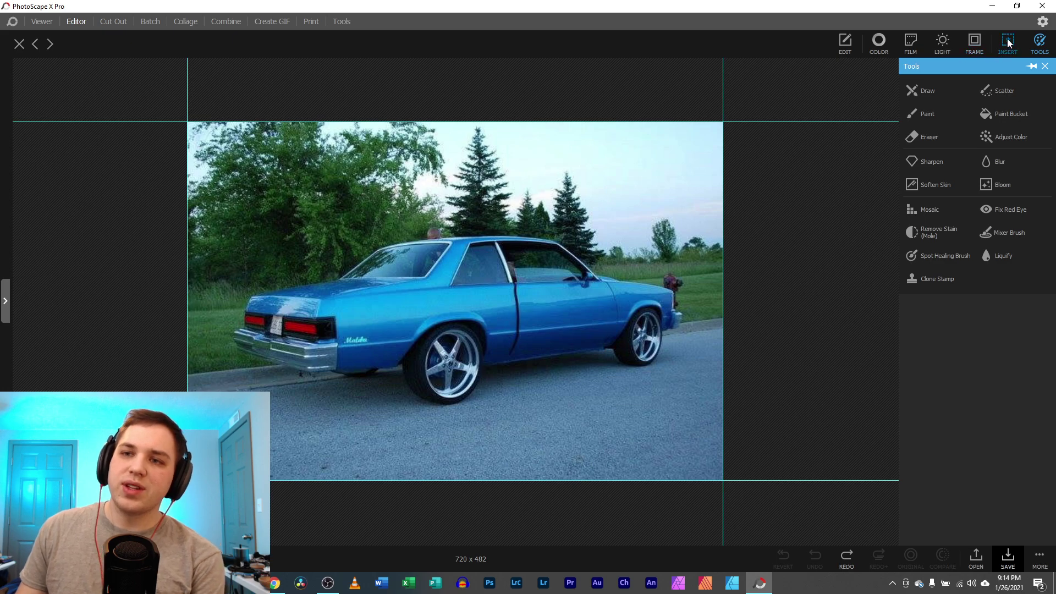
Paste the door cut-out as an image object and enlarge it to 261.1% over the car.
{"action": "left_click", "coordinate": [1008, 39]}
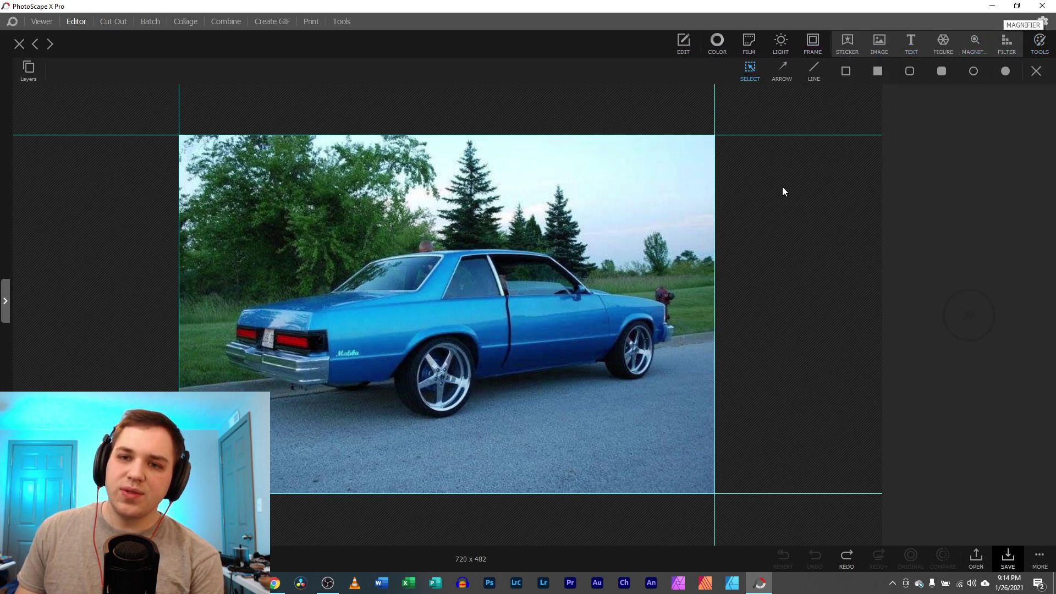
{"action": "right_click", "coordinate": [733, 214]}
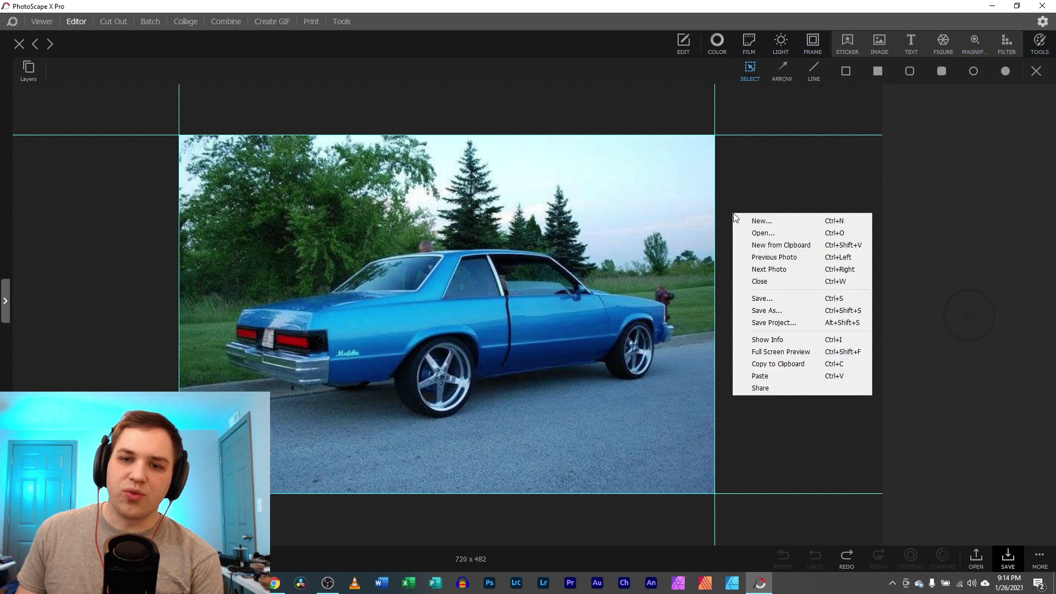
{"action": "left_click", "coordinate": [795, 375]}
{"action": "left_click_drag", "start_coordinate": [453, 331], "coordinate": [36, 388]}
{"action": "left_click_drag", "start_coordinate": [143, 297], "coordinate": [386, 290]}
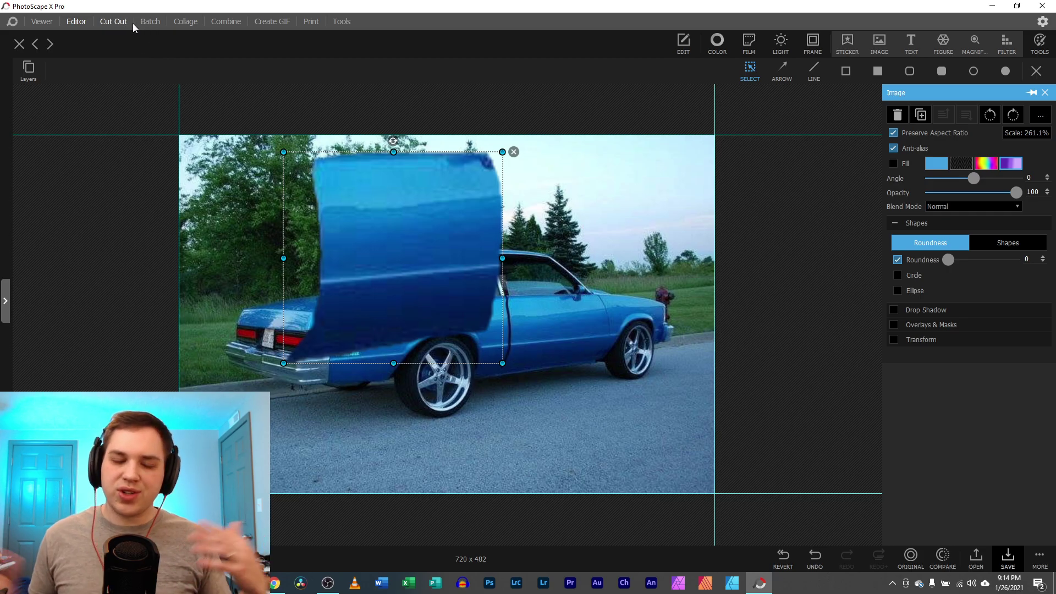
Undo the enlargement and move the pasted door over the car's door area, zoomed in.
{"action": "key", "text": "ctrl+z"}
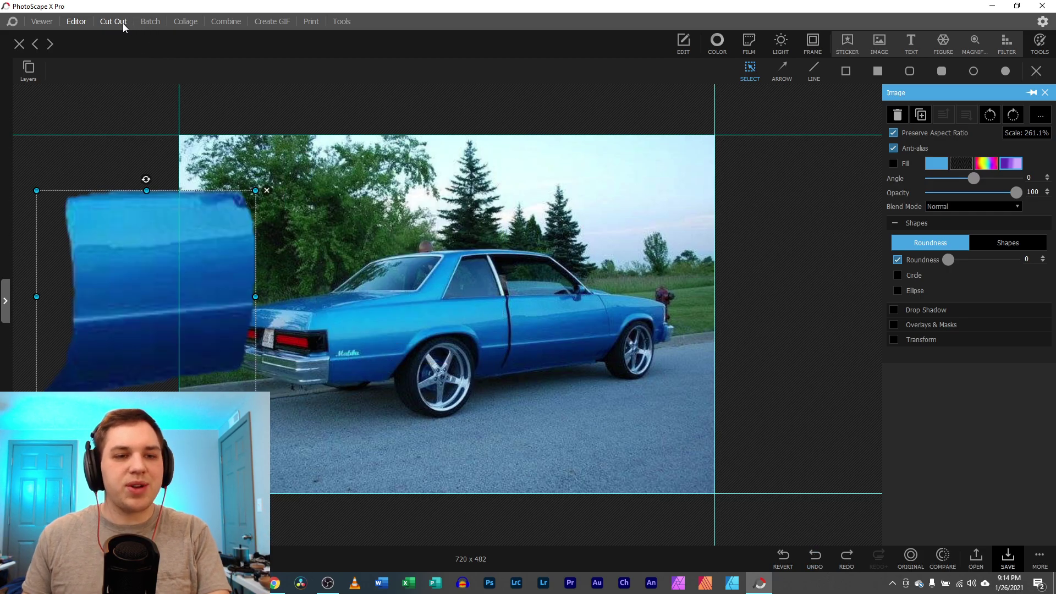
{"action": "key", "text": "ctrl+z"}
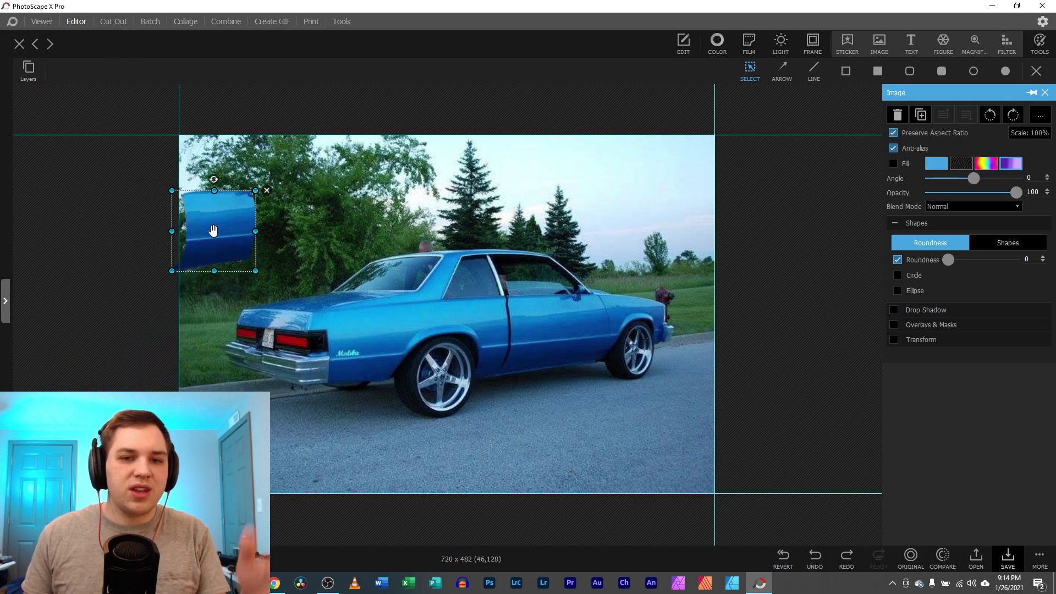
{"action": "left_click_drag", "start_coordinate": [215, 229], "coordinate": [540, 337]}
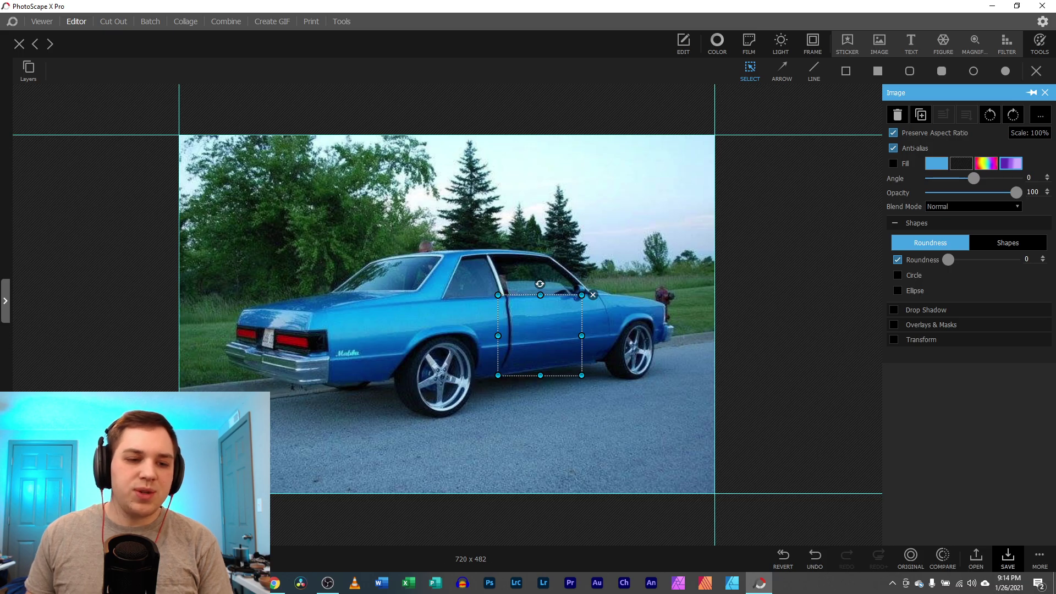
{"action": "scroll", "coordinate": [446, 315], "scroll_direction": "up", "scroll_amount": 5}
{"action": "scroll", "coordinate": [415, 346], "scroll_direction": "right", "scroll_amount": 5}
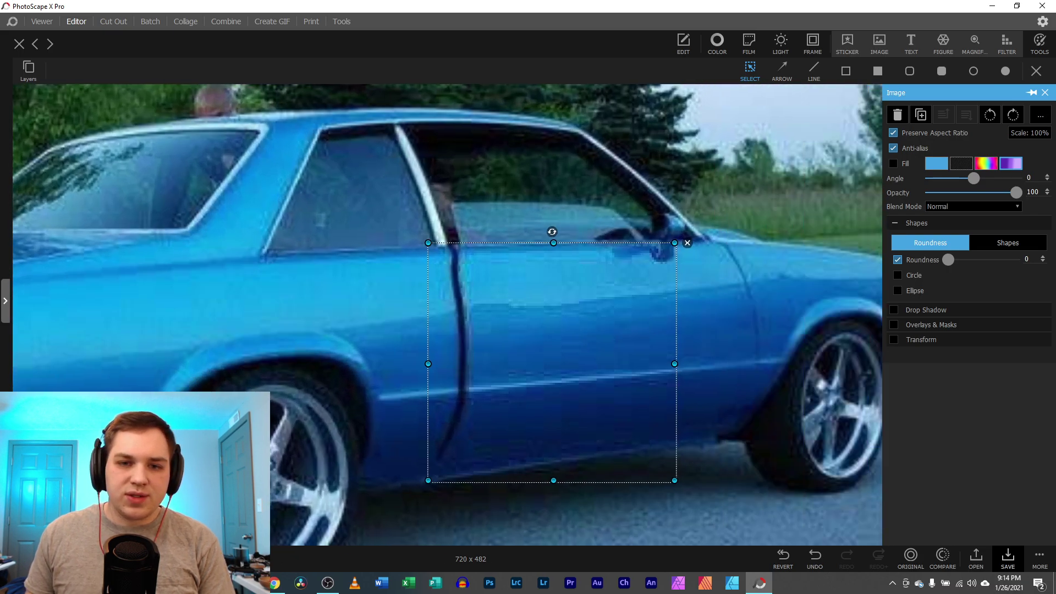
Nudge the door patch a few pixels left and down over the gap, then return to Cut Out.
{"action": "left_click_drag", "start_coordinate": [415, 346], "coordinate": [407, 345]}
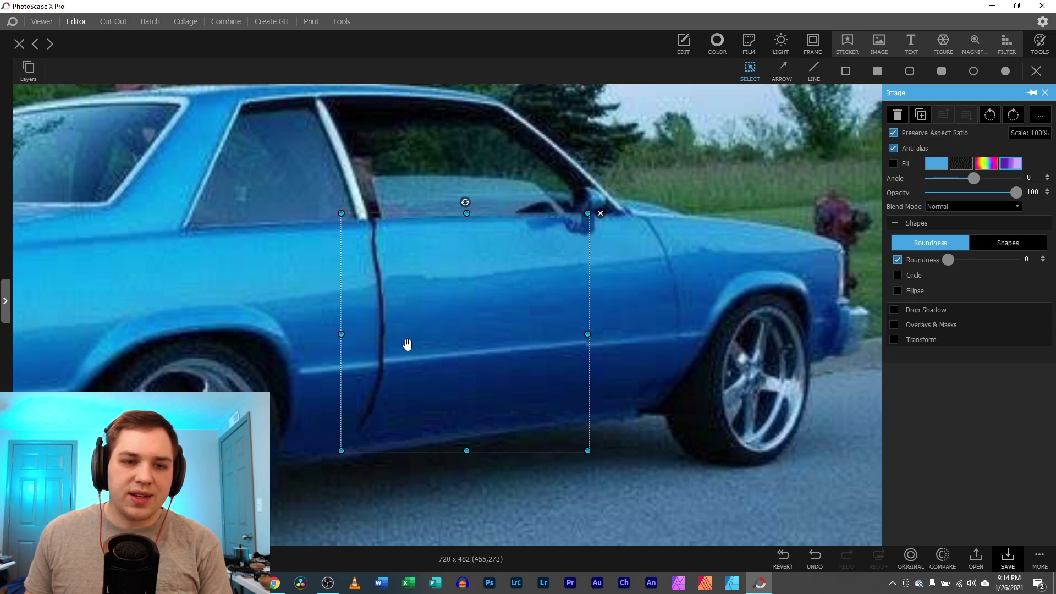
{"action": "left_click", "coordinate": [447, 502]}
{"action": "left_click_drag", "start_coordinate": [434, 374], "coordinate": [425, 373]}
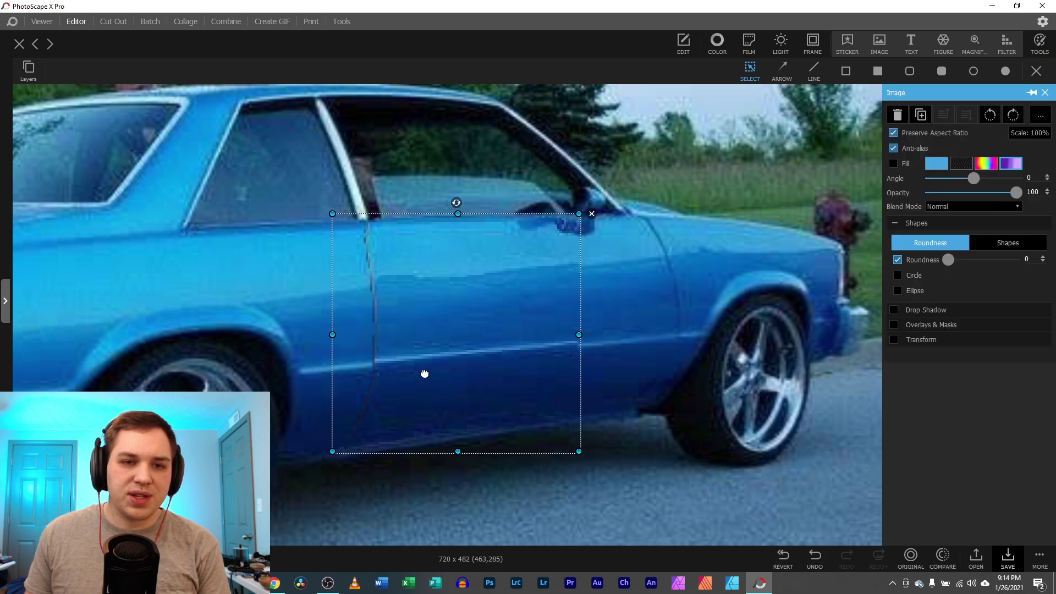
{"action": "left_click", "coordinate": [462, 503]}
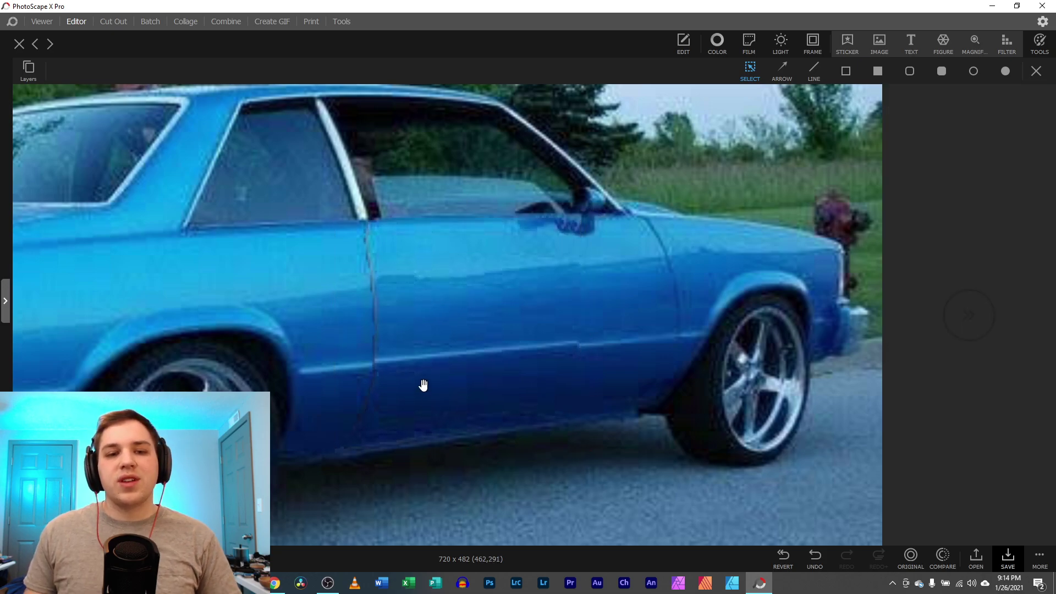
{"action": "left_click", "coordinate": [423, 385]}
{"action": "left_click_drag", "start_coordinate": [423, 389], "coordinate": [422, 391]}
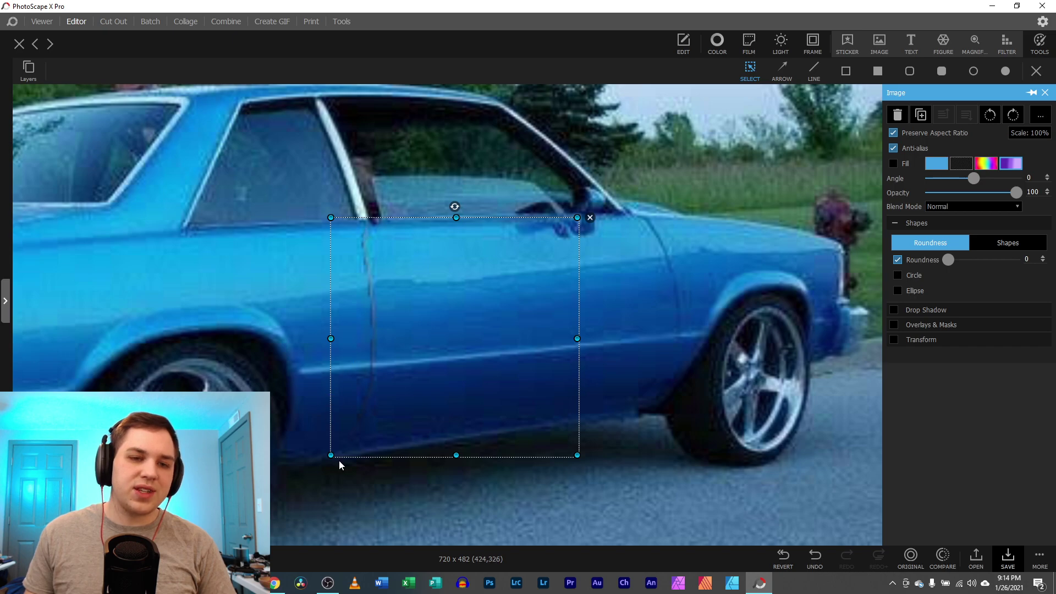
{"action": "left_click", "coordinate": [106, 21]}
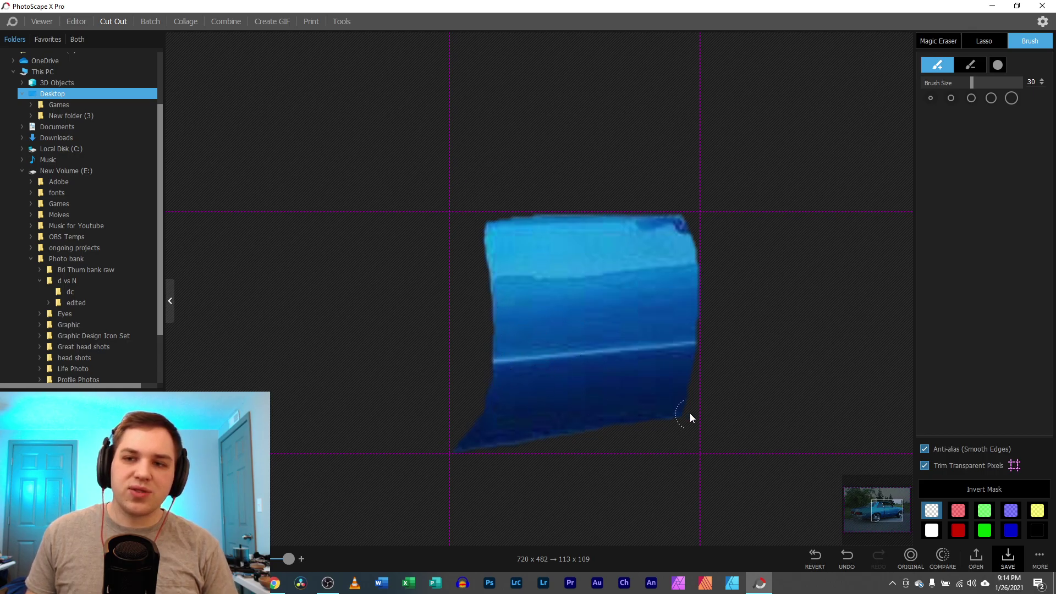
Check the door cut-out against the car using the red mask preview, then copy the trimmed panel to the clipboard.
{"action": "left_click", "coordinate": [958, 513]}
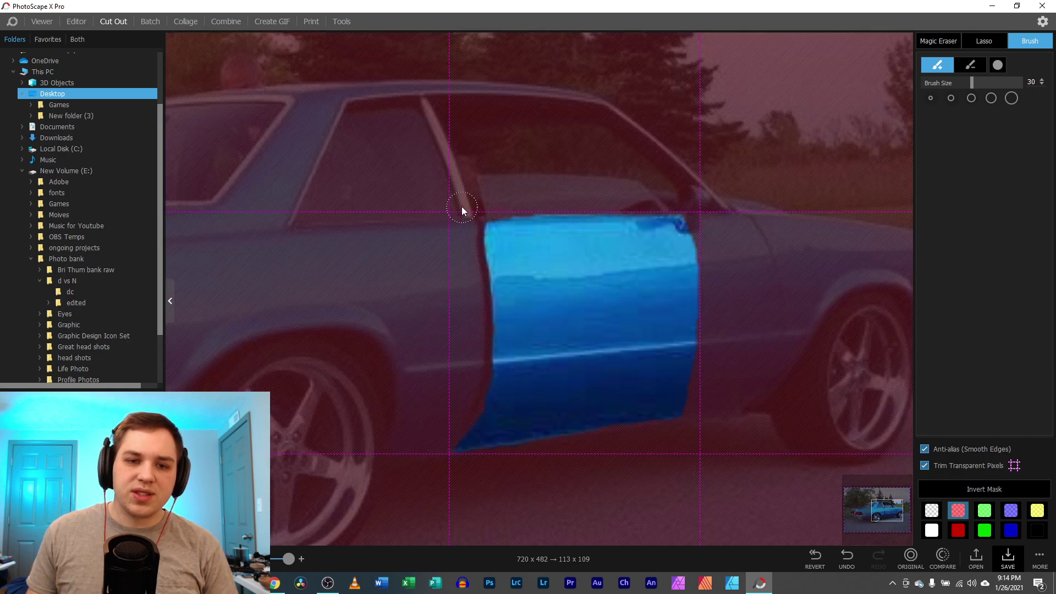
{"action": "left_click", "coordinate": [77, 21]}
{"action": "left_click_drag", "start_coordinate": [430, 349], "coordinate": [440, 349]}
{"action": "left_click", "coordinate": [113, 21]}
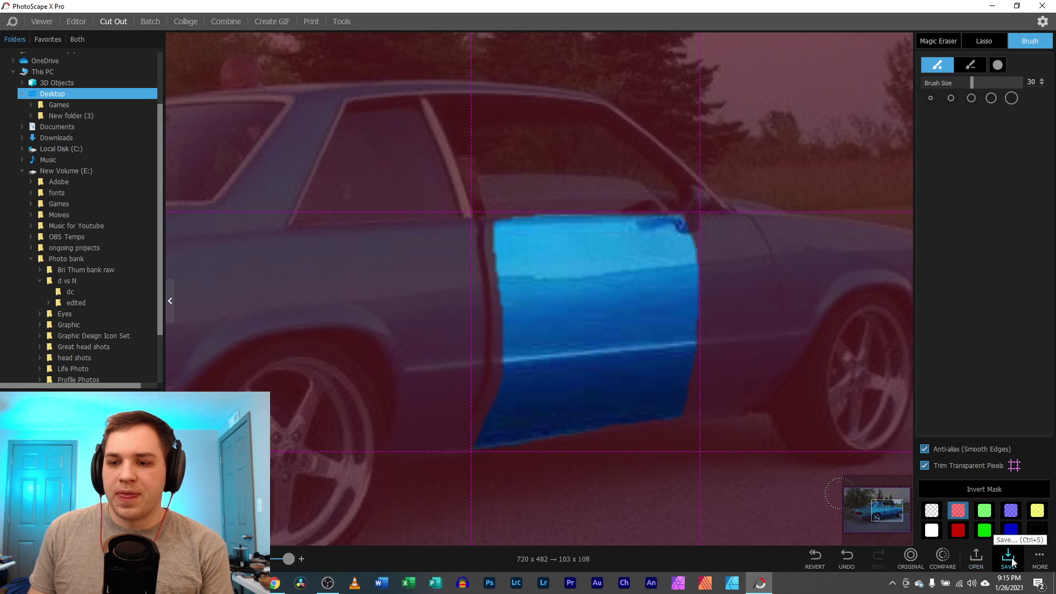
{"action": "left_click", "coordinate": [1040, 564]}
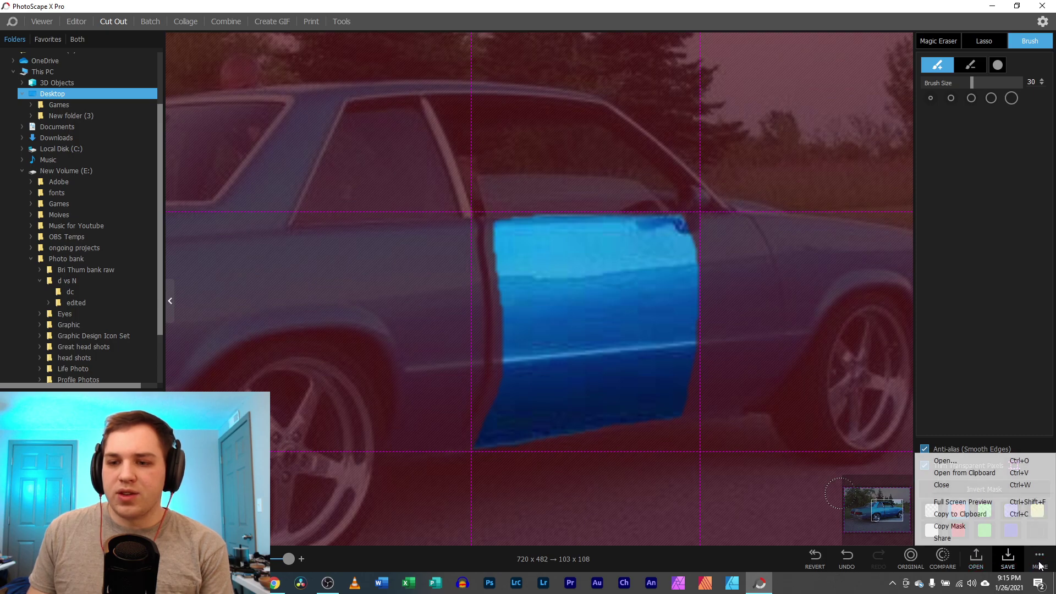
{"action": "left_click", "coordinate": [988, 514]}
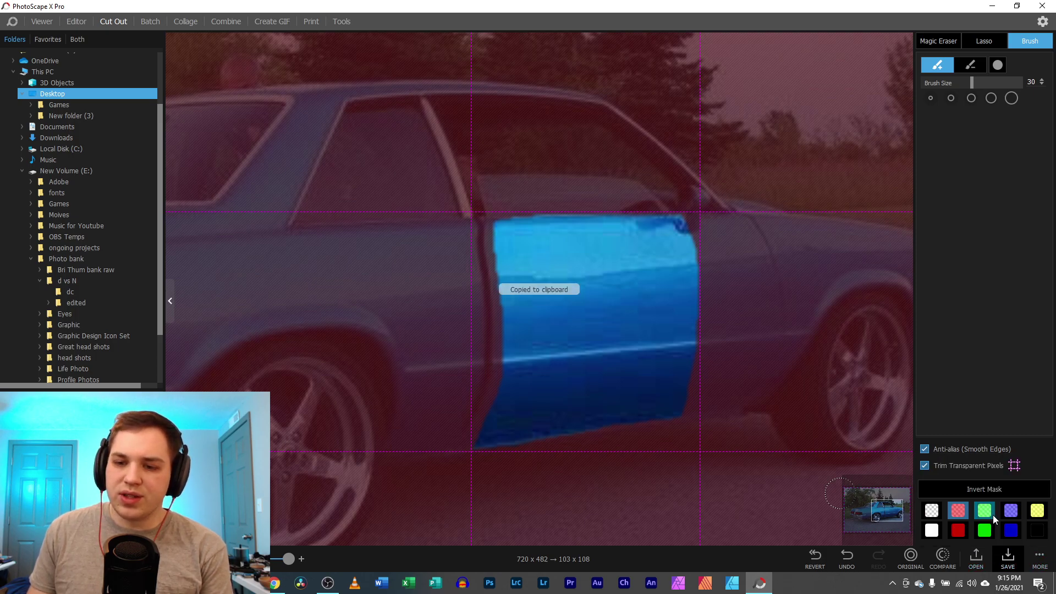
Swap the old door patch for the pasted refined panel, then brush away its top-right corner.
{"action": "left_click", "coordinate": [77, 21]}
{"action": "left_click", "coordinate": [599, 217]}
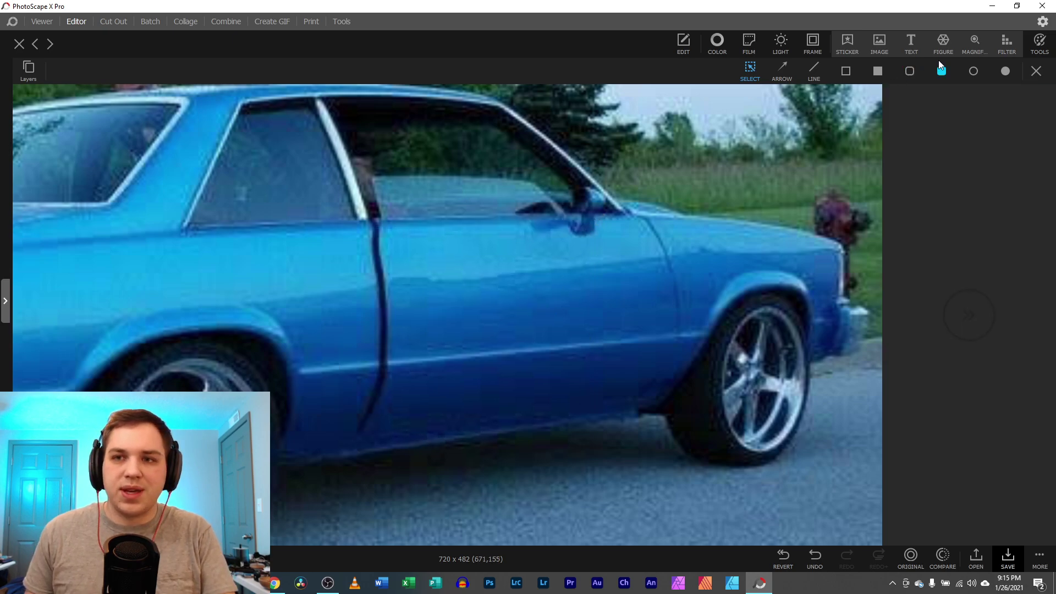
{"action": "right_click", "coordinate": [768, 163]}
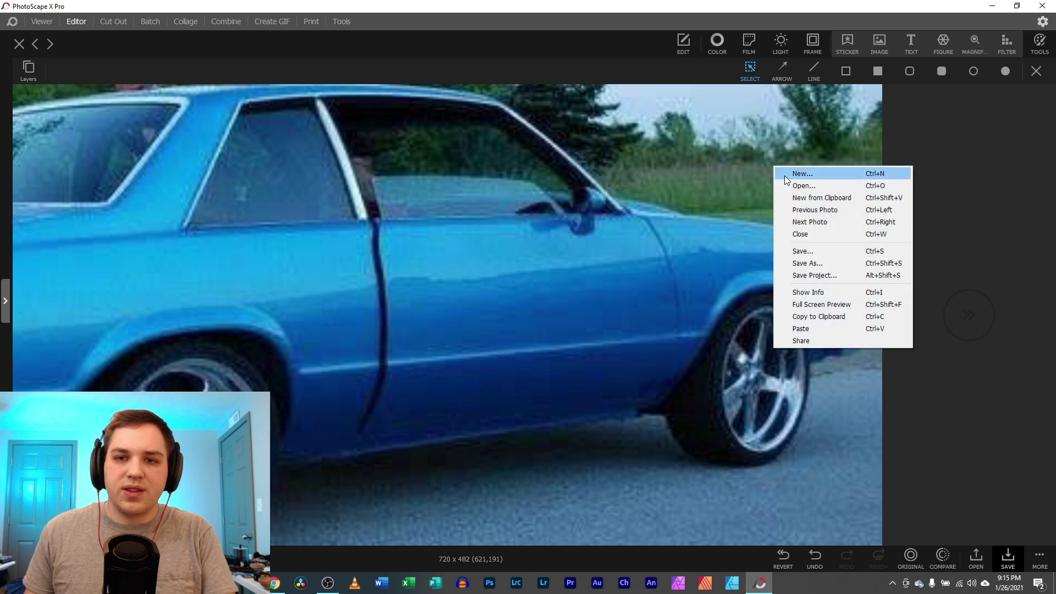
{"action": "left_click", "coordinate": [822, 324]}
{"action": "left_click_drag", "start_coordinate": [465, 337], "coordinate": [423, 345]}
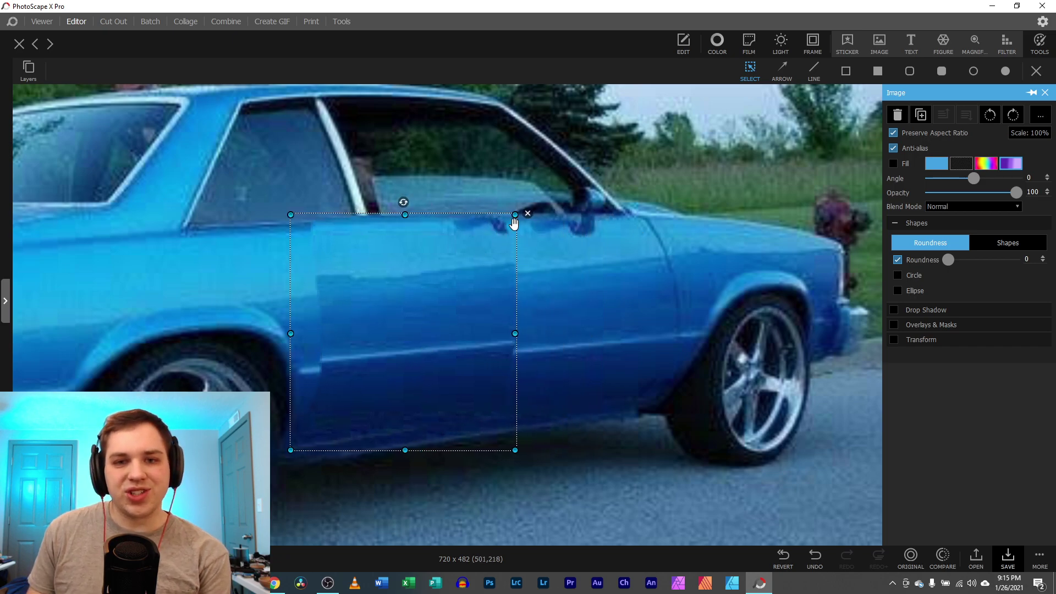
{"action": "left_click", "coordinate": [106, 24]}
{"action": "mouse_move", "coordinate": [632, 219]}
{"action": "left_mouse_down"}
{"action": "mouse_move", "coordinate": [699, 242]}
{"action": "mouse_move", "coordinate": [655, 207]}
{"action": "mouse_move", "coordinate": [682, 252]}
{"action": "mouse_move", "coordinate": [620, 211]}
{"action": "mouse_move", "coordinate": [708, 268]}
{"action": "left_mouse_up"}
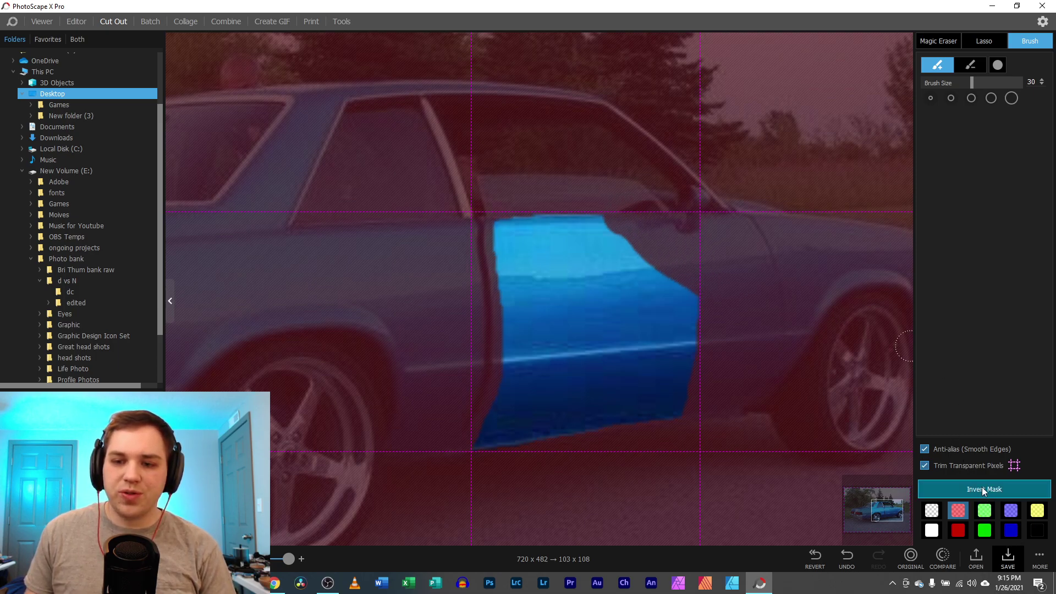
Copy the newly trimmed door panel and paste it over the door in place of the previous patch.
{"action": "left_click", "coordinate": [1040, 557]}
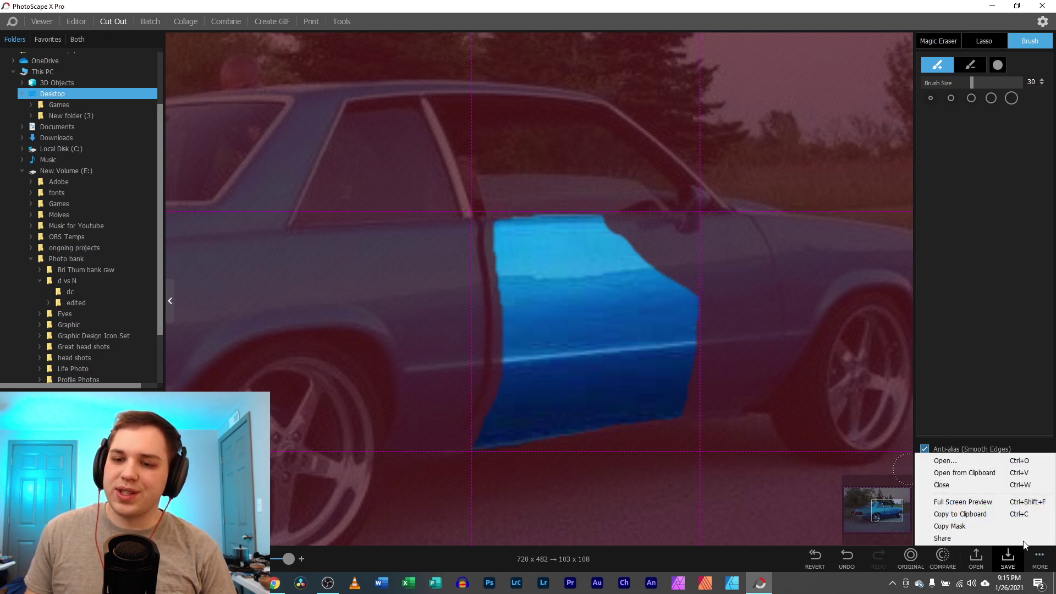
{"action": "left_click", "coordinate": [1009, 513]}
{"action": "left_click", "coordinate": [80, 23]}
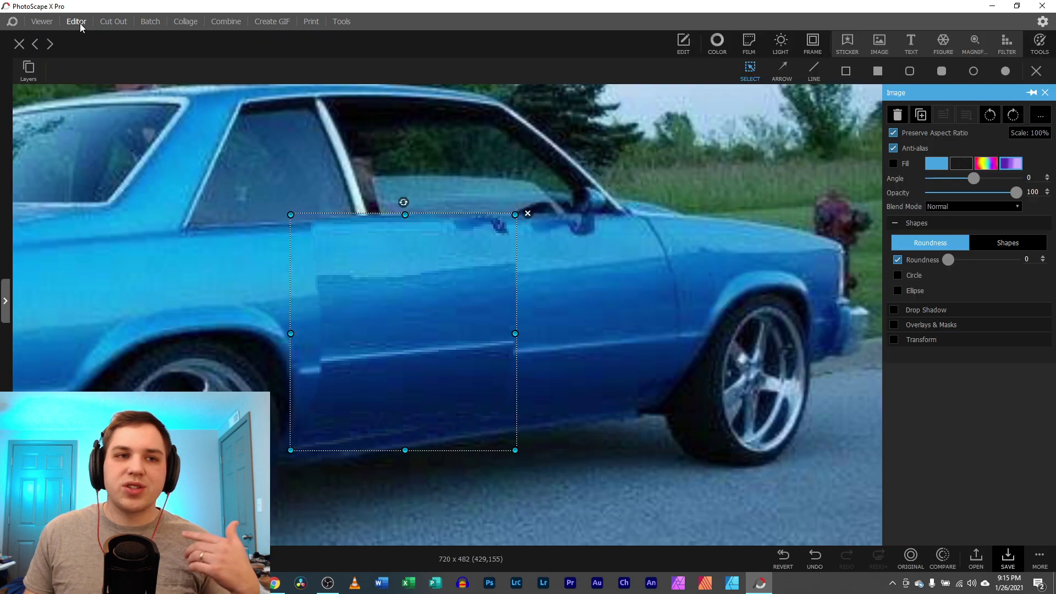
{"action": "left_click", "coordinate": [528, 214]}
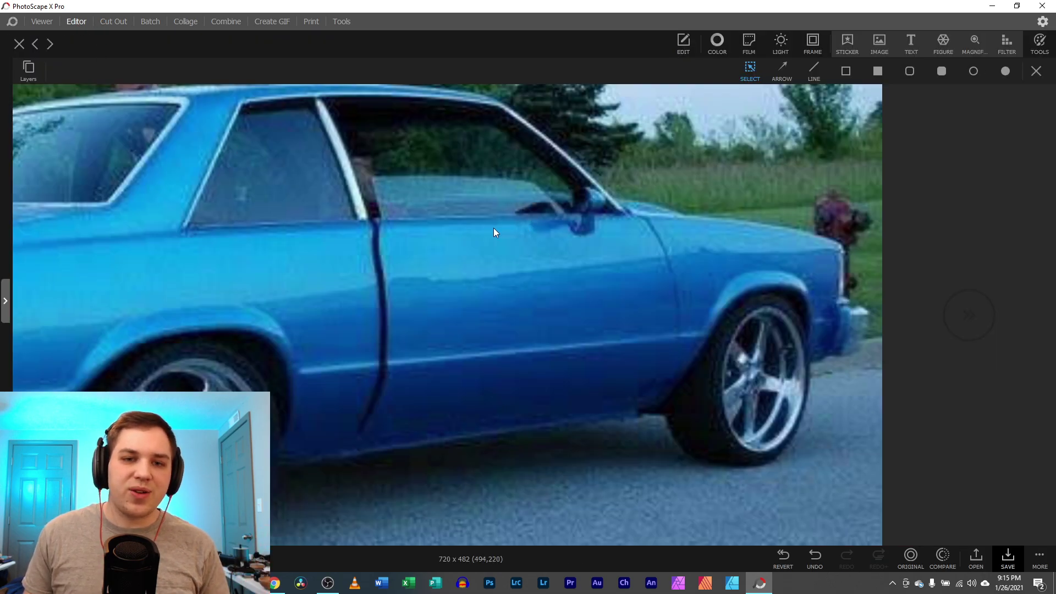
{"action": "right_click", "coordinate": [494, 227]}
{"action": "left_click", "coordinate": [540, 390]}
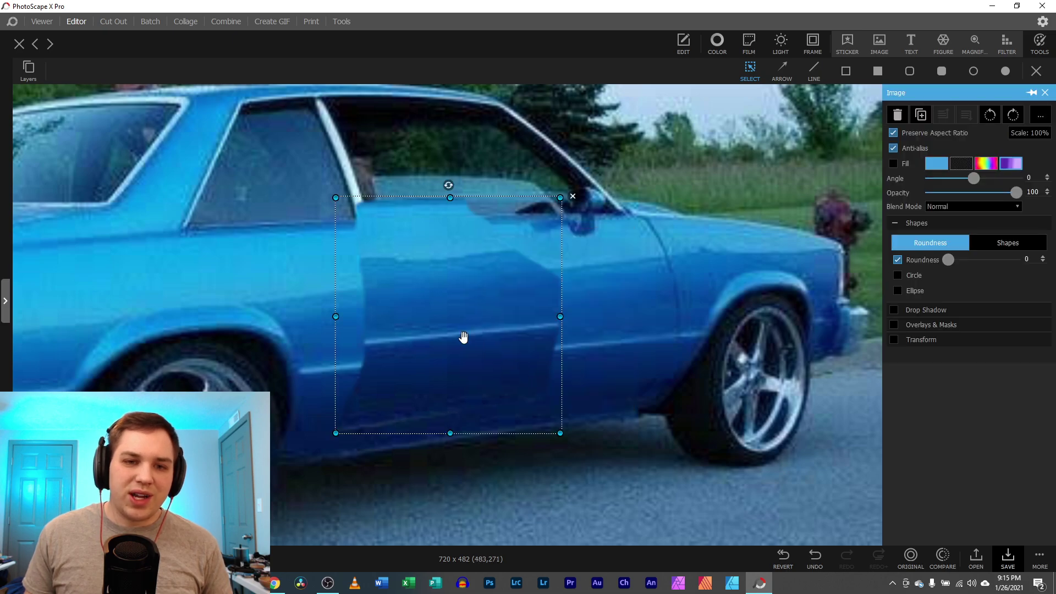
{"action": "mouse_move", "coordinate": [456, 333]}
{"action": "left_mouse_down"}
{"action": "mouse_move", "coordinate": [484, 325]}
{"action": "mouse_move", "coordinate": [467, 328]}
{"action": "left_mouse_up"}
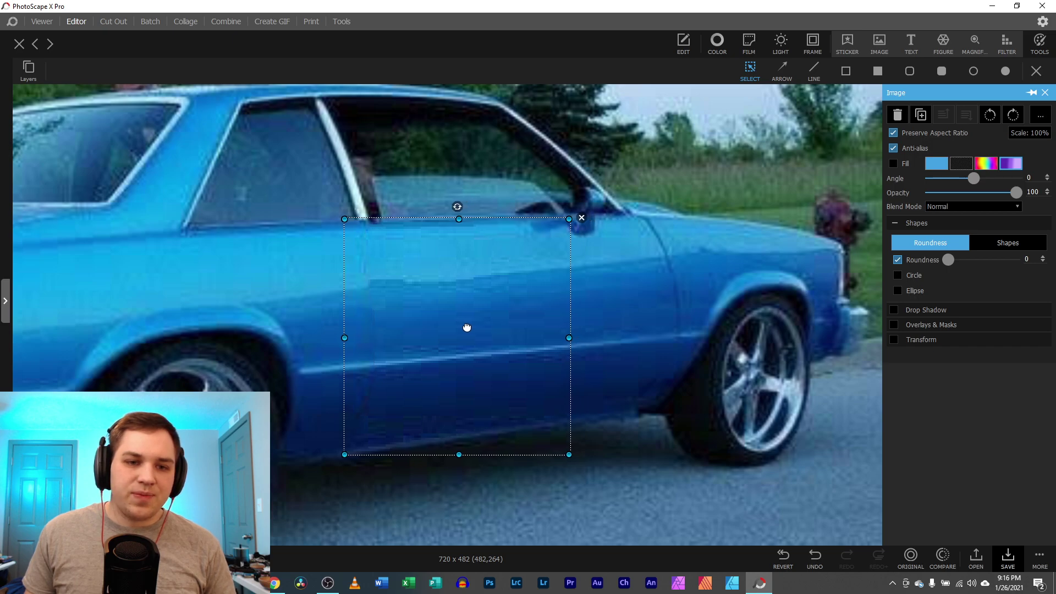
Test small rightward shifts of the door patch, then undo those adjustments.
{"action": "left_click", "coordinate": [688, 357]}
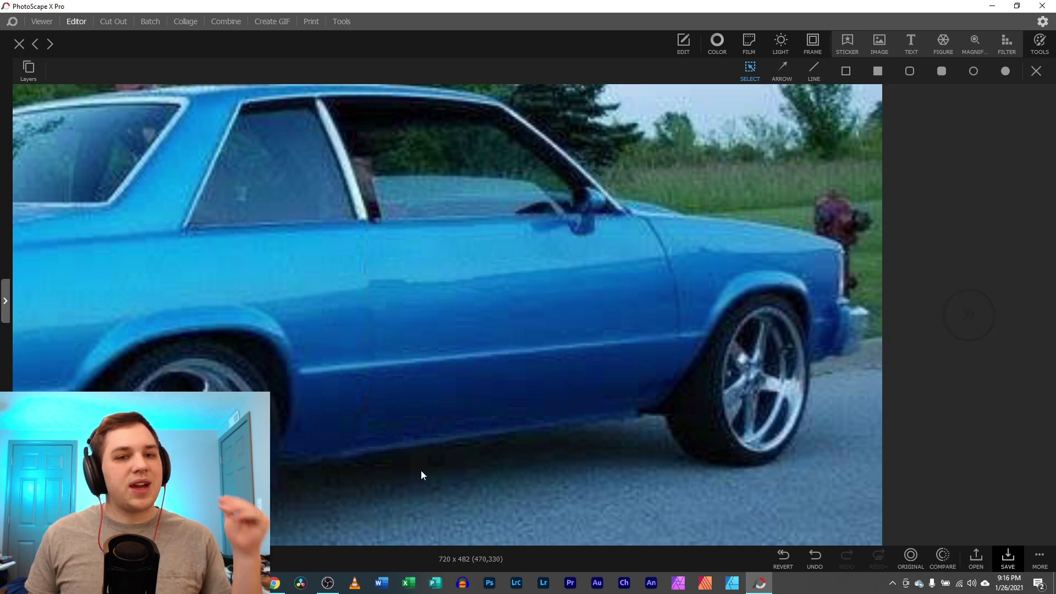
{"action": "left_click_drag", "start_coordinate": [398, 400], "coordinate": [413, 395]}
{"action": "left_click", "coordinate": [672, 458]}
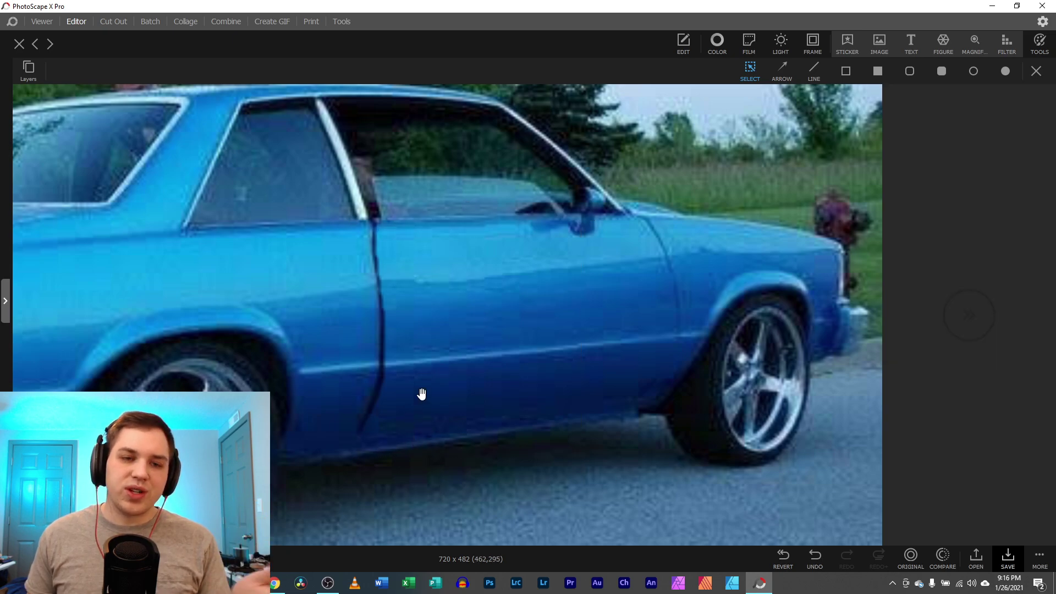
{"action": "left_click", "coordinate": [442, 395]}
{"action": "key", "text": "ctrl+z"}
{"action": "key", "text": "ctrl+z"}
{"action": "key", "text": "ctrl+y"}
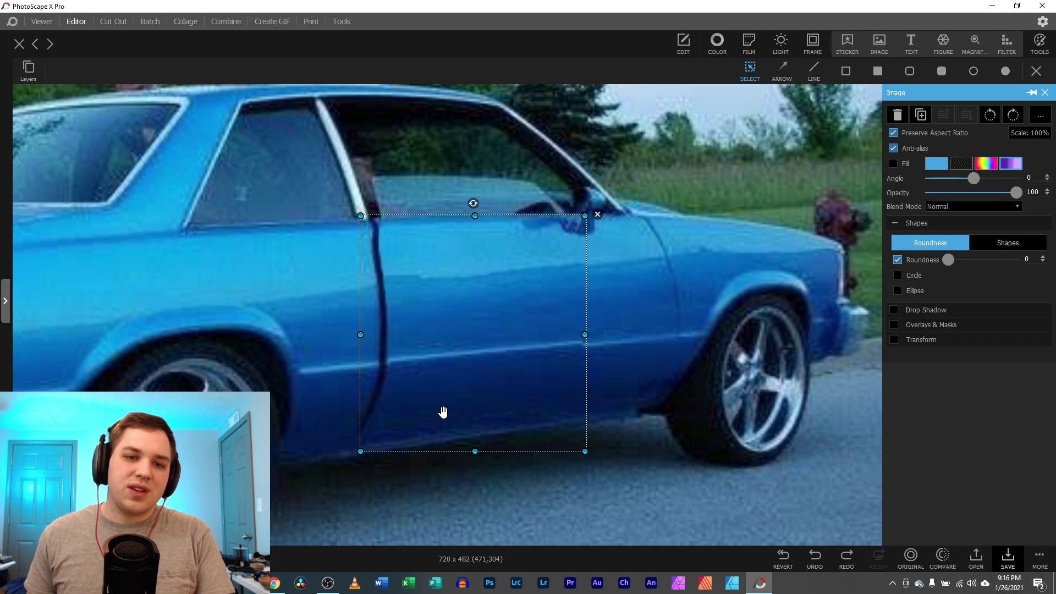
{"action": "key", "text": "ctrl+z"}
{"action": "key", "text": "ctrl+z"}
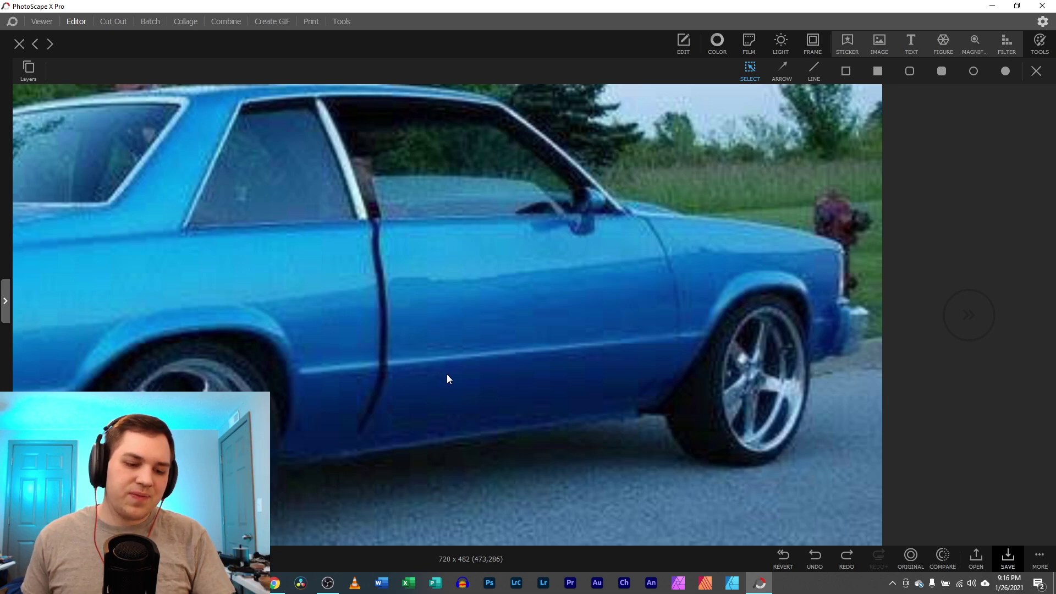
Restore the door patch, move it down-right, then nudge it slightly up-left to cover the dark gap.
{"action": "left_click", "coordinate": [847, 559]}
{"action": "left_click_drag", "start_coordinate": [460, 360], "coordinate": [479, 386]}
{"action": "left_click", "coordinate": [649, 478]}
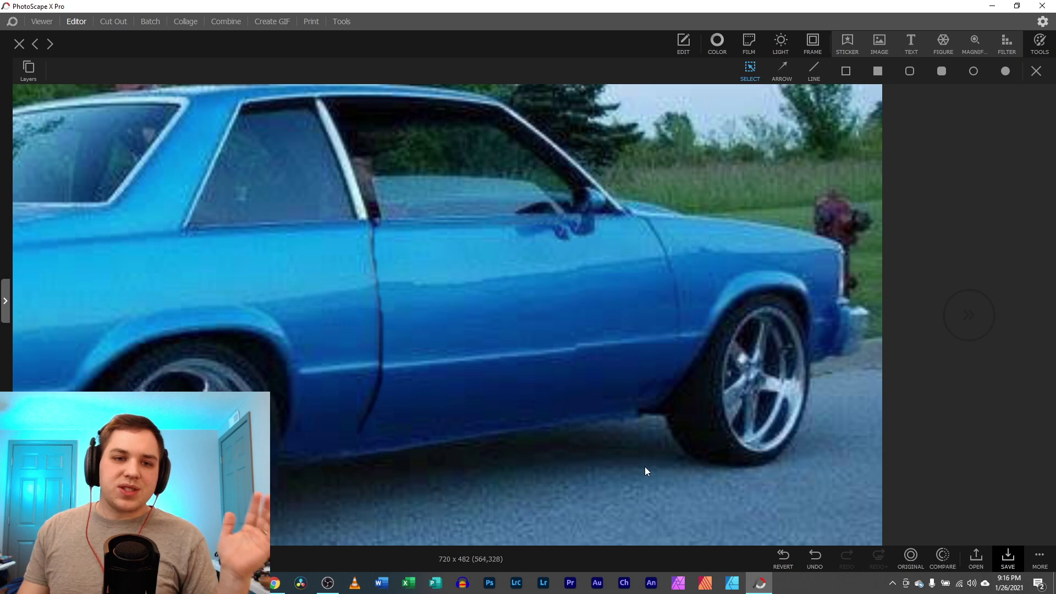
{"action": "left_click", "coordinate": [431, 382]}
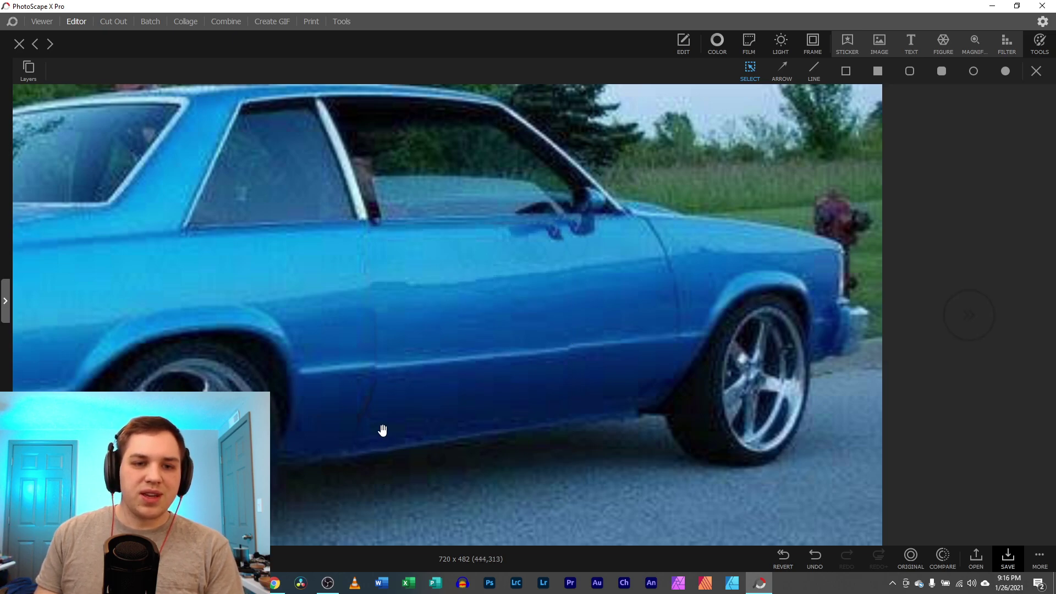
{"action": "left_click_drag", "start_coordinate": [403, 400], "coordinate": [403, 397]}
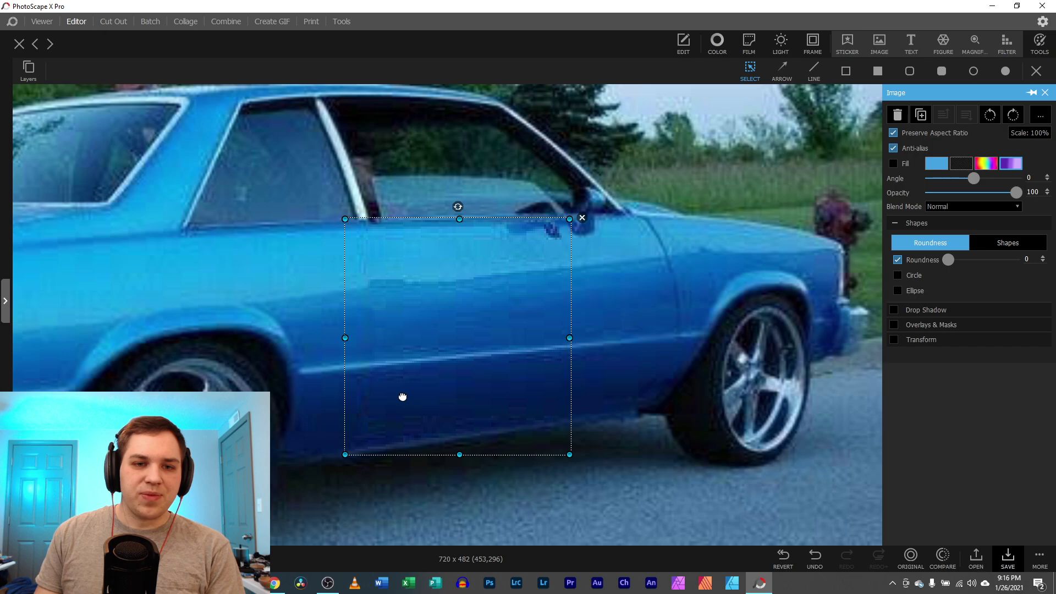
{"action": "left_click", "coordinate": [484, 488]}
{"action": "scroll", "coordinate": [447, 315], "scroll_direction": "down", "scroll_amount": 3}
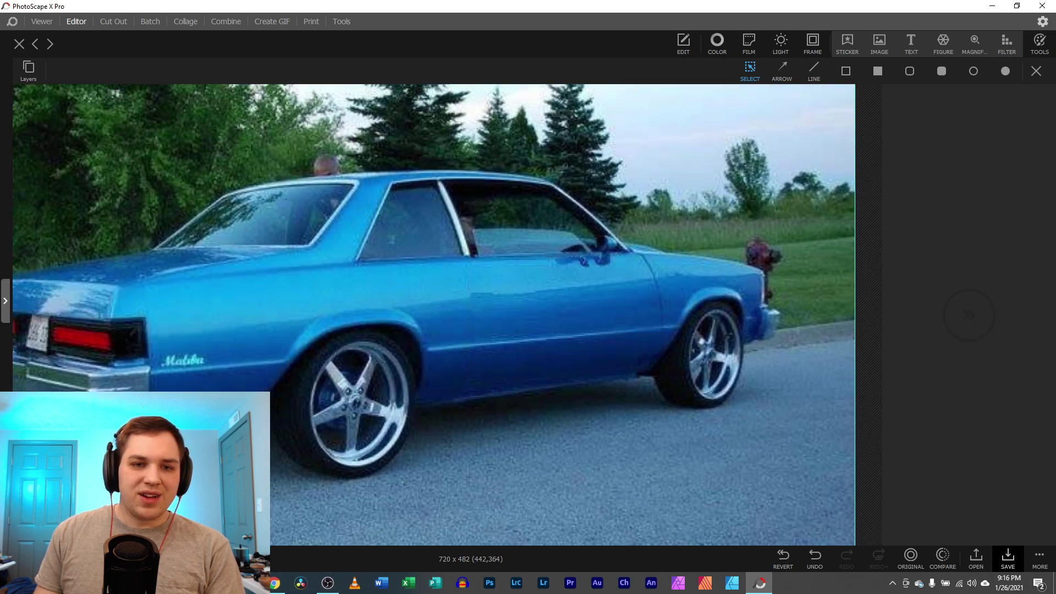
{"action": "scroll", "coordinate": [447, 315], "scroll_direction": "down", "scroll_amount": 3}
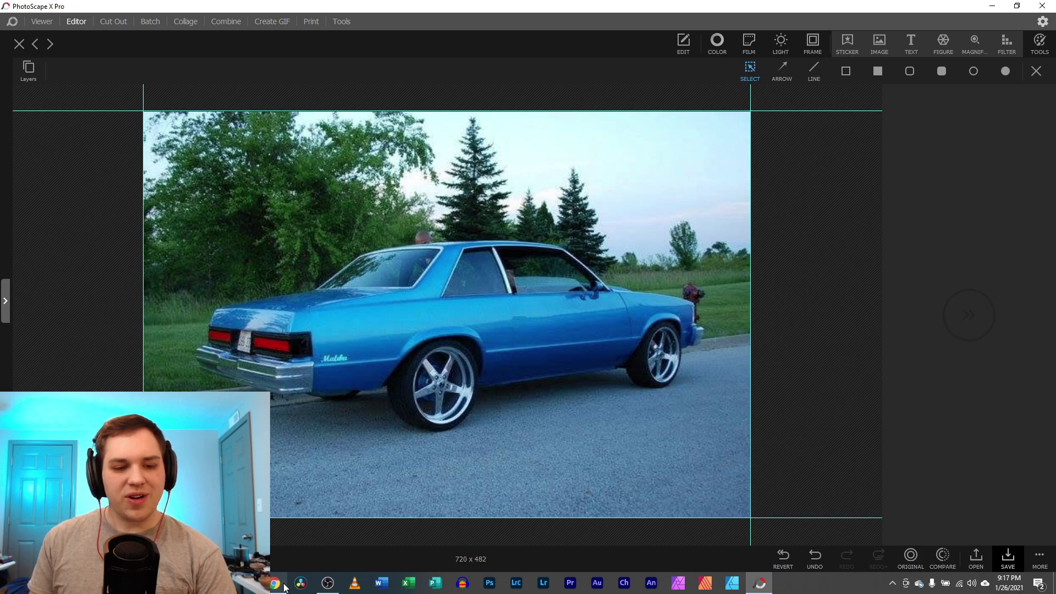
{"action": "mouse_move", "coordinate": [283, 587]}
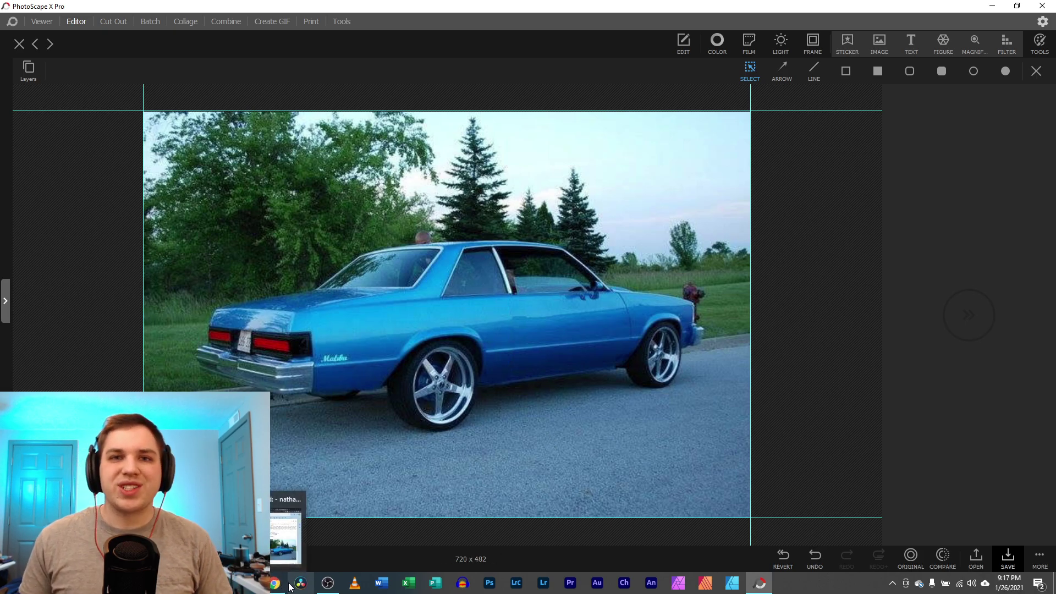